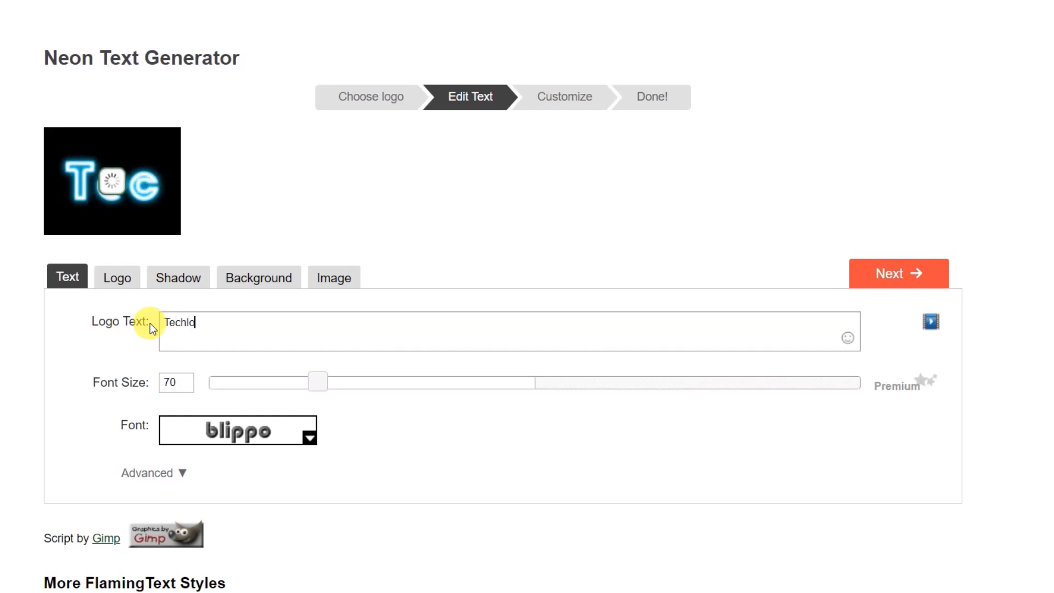
# Step: Enter the channel name as the logo text at font size 81 and set the font to Governor
pyautogui.write('Tariq')
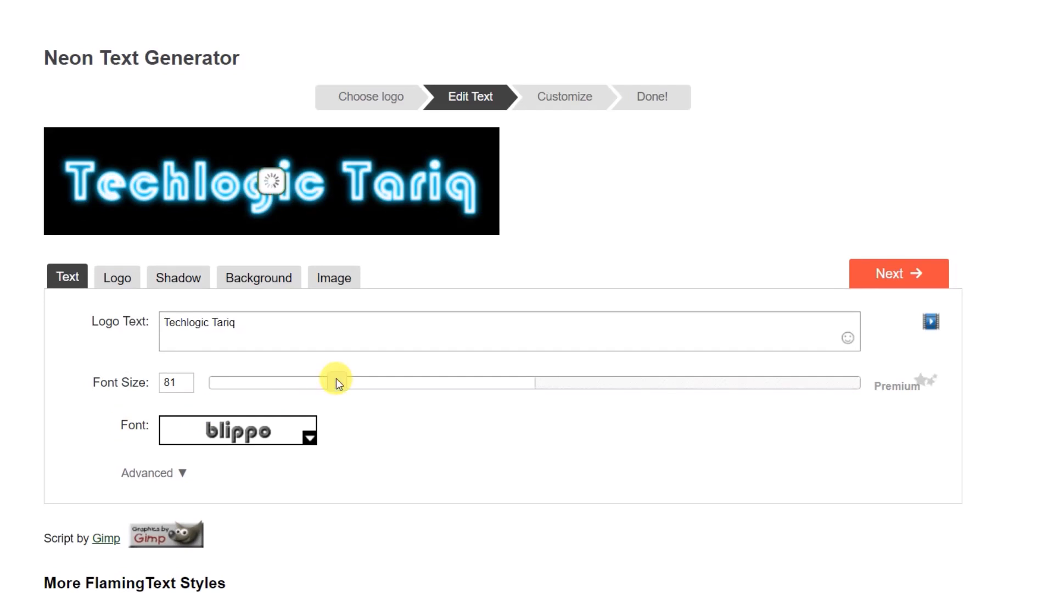
pyautogui.click(309, 439)
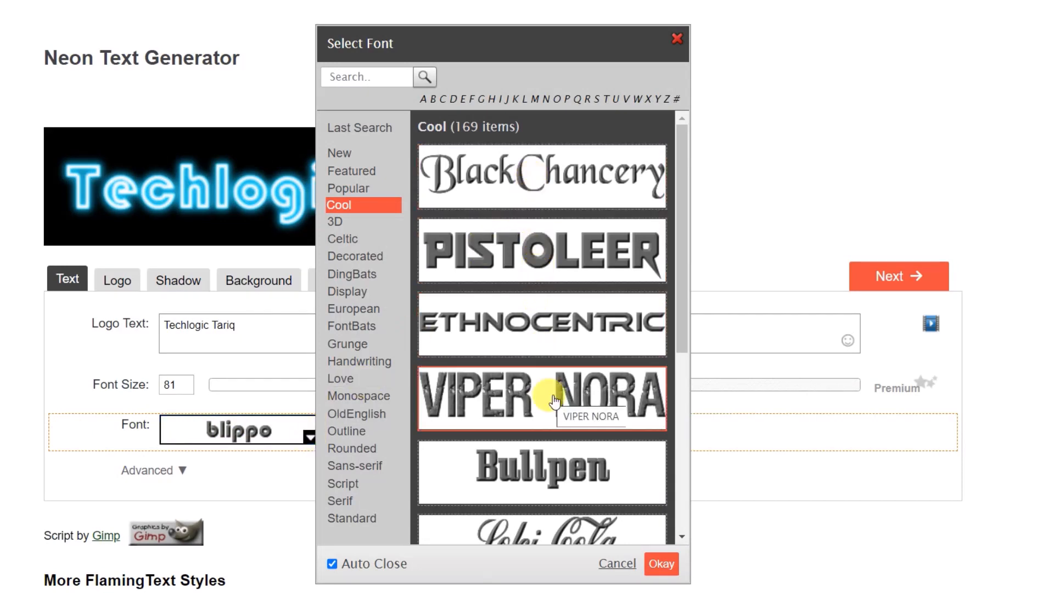
pyautogui.scroll(-5, 664, 331)
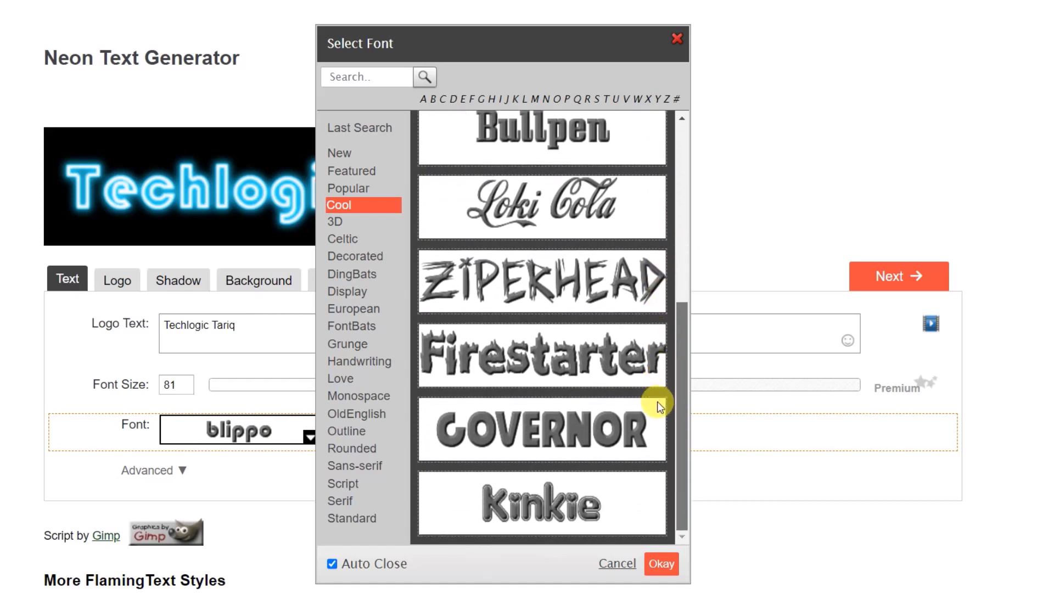
pyautogui.click(530, 415)
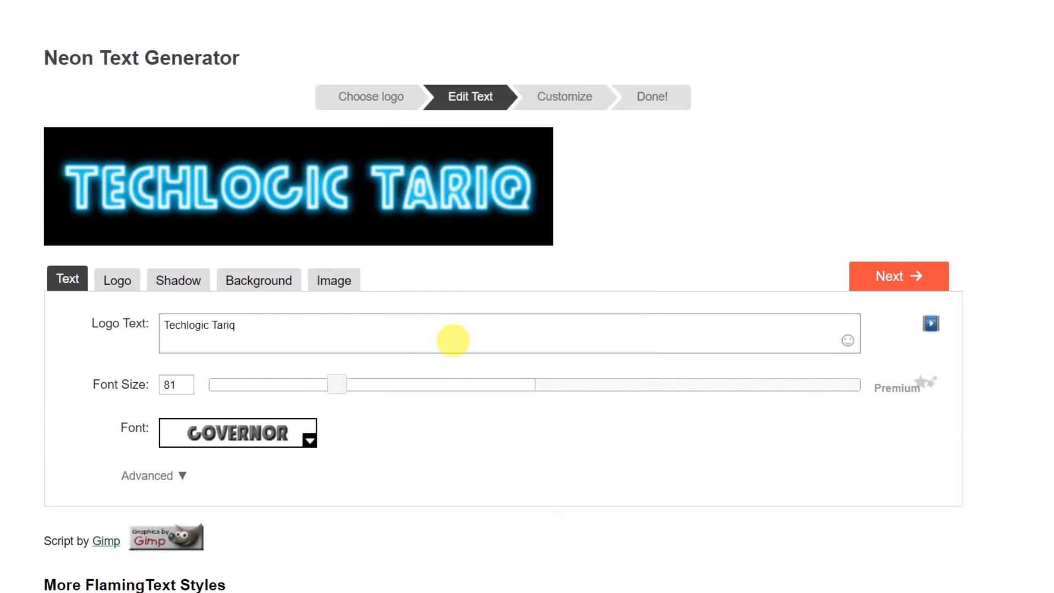
# Step: Set the logo's glow color to blue #232aff
pyautogui.click(125, 287)
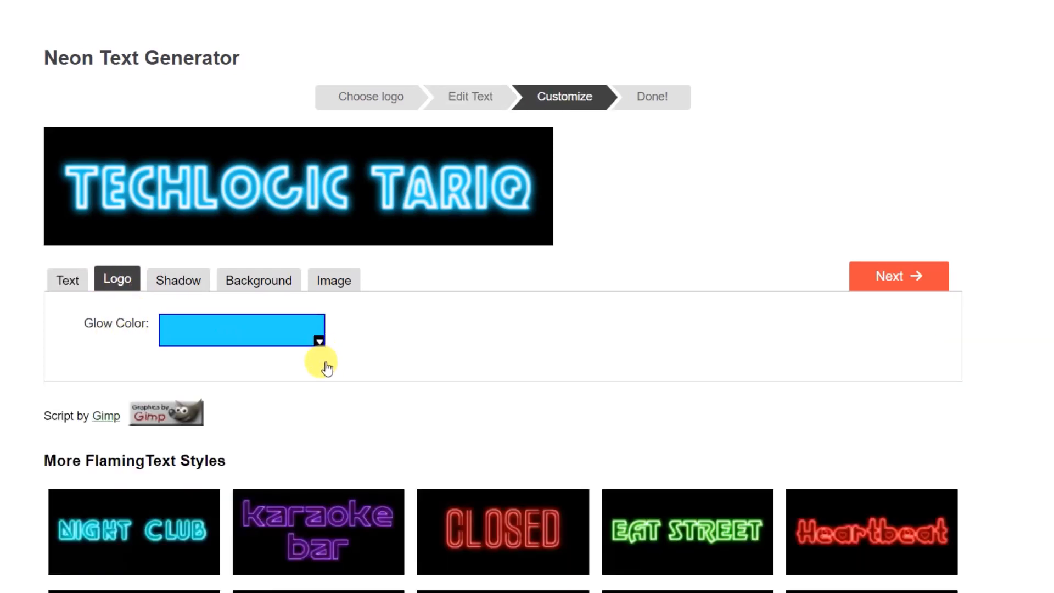
pyautogui.click(320, 341)
pyautogui.click(300, 431)
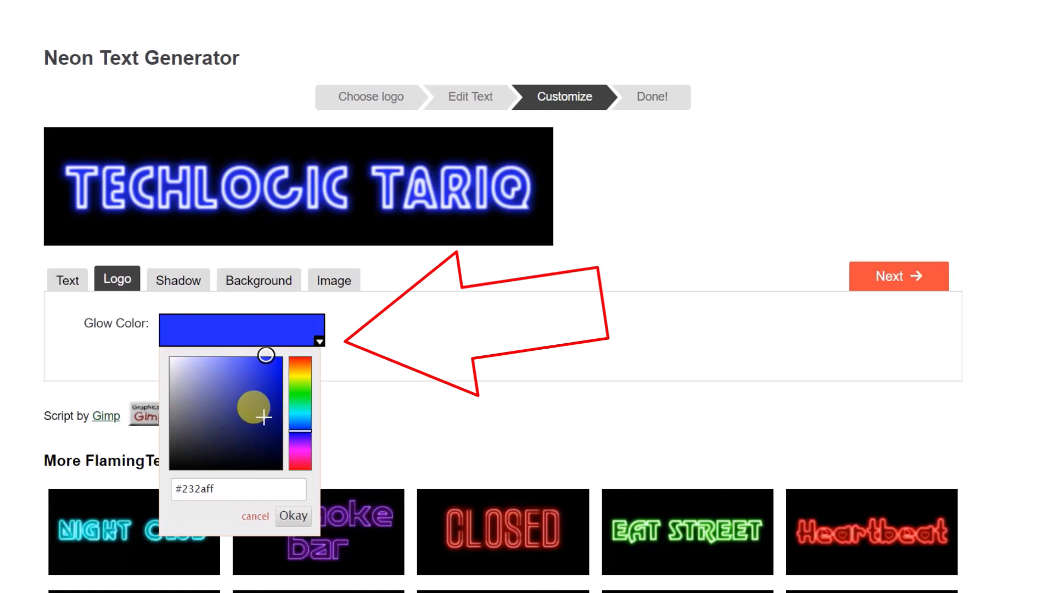
pyautogui.click(370, 334)
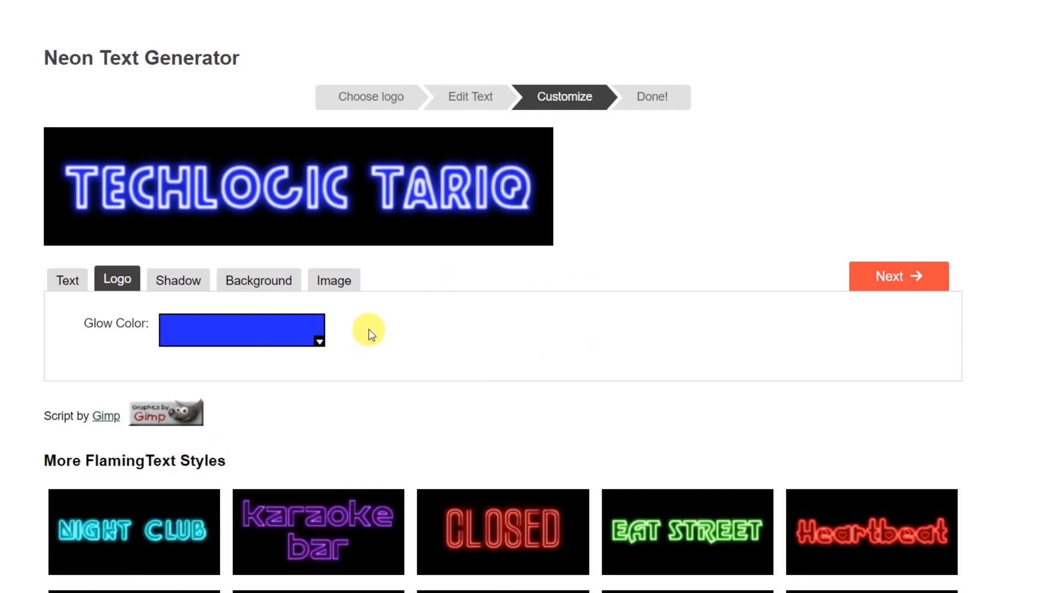
# Step: Try the logo's shadow on, and turn it off again
pyautogui.click(175, 278)
pyautogui.click(235, 324)
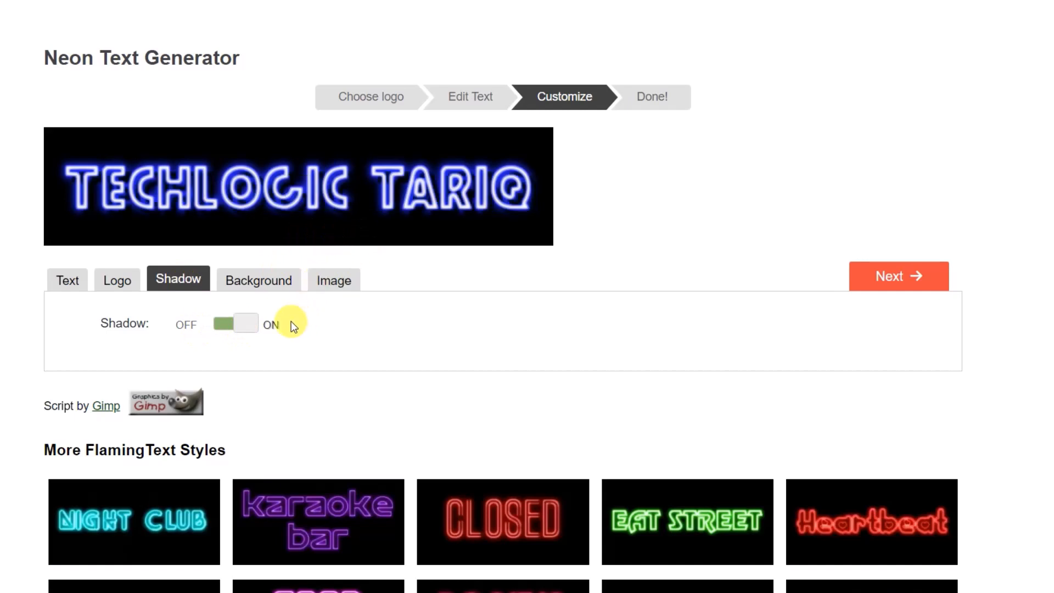
pyautogui.click(226, 325)
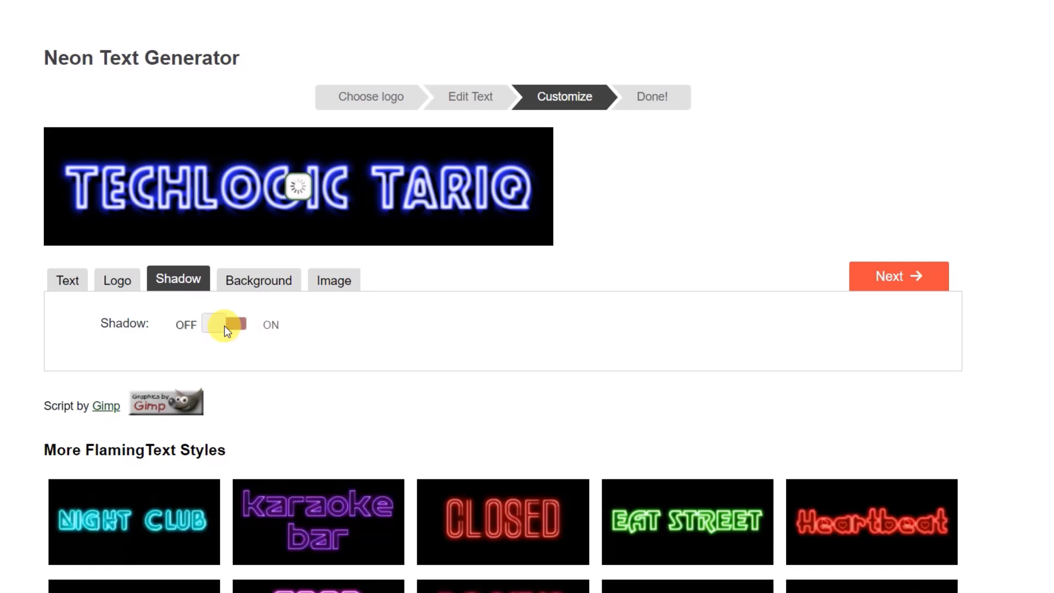
# Step: Try a transparent logo background, followed by a solid color background in red and near-black
pyautogui.click(264, 280)
pyautogui.click(196, 319)
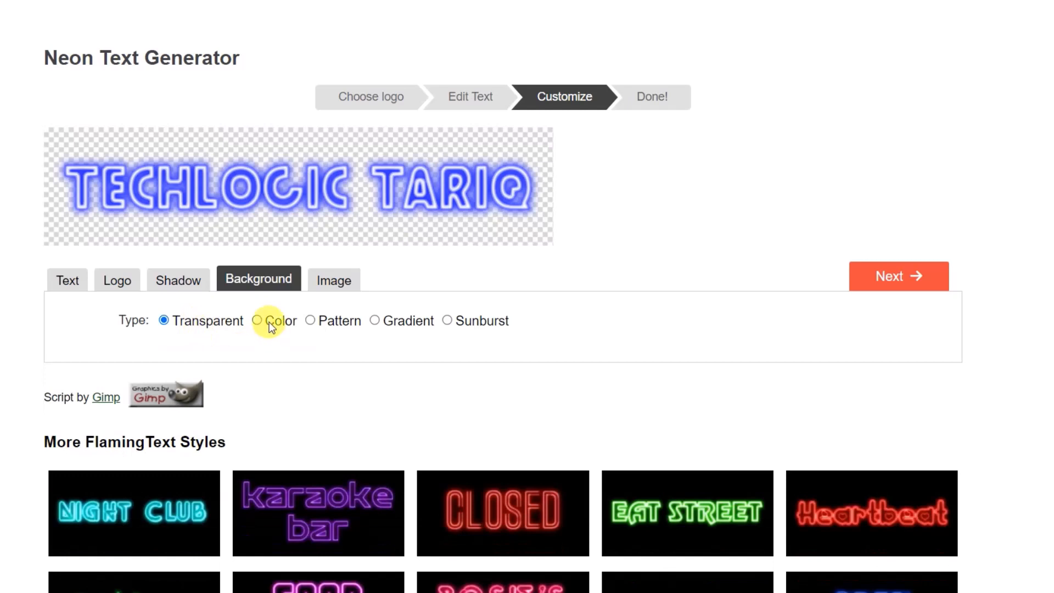
pyautogui.click(262, 319)
pyautogui.click(319, 376)
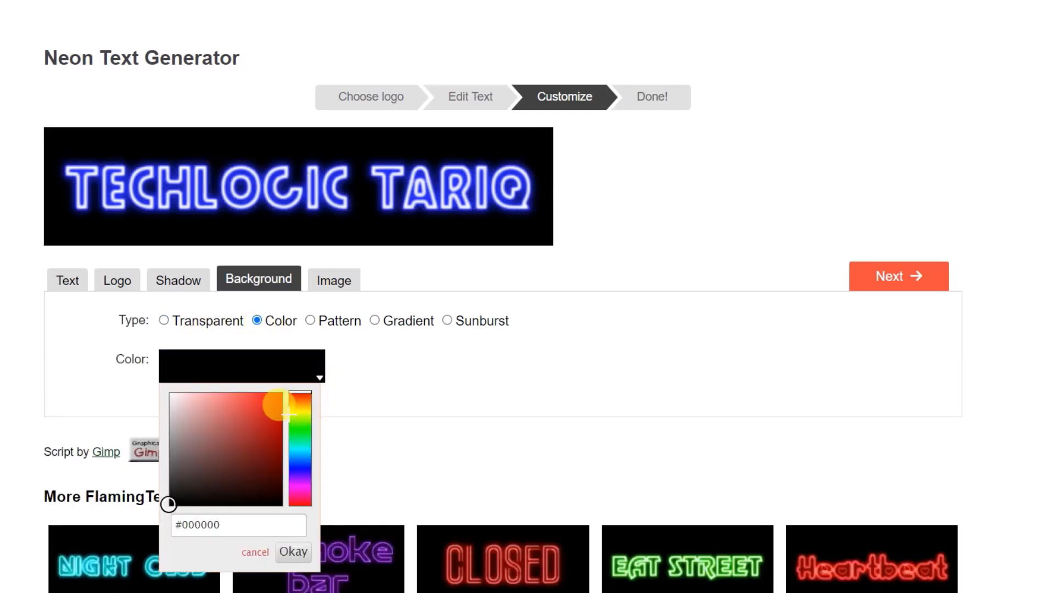
pyautogui.click(266, 406)
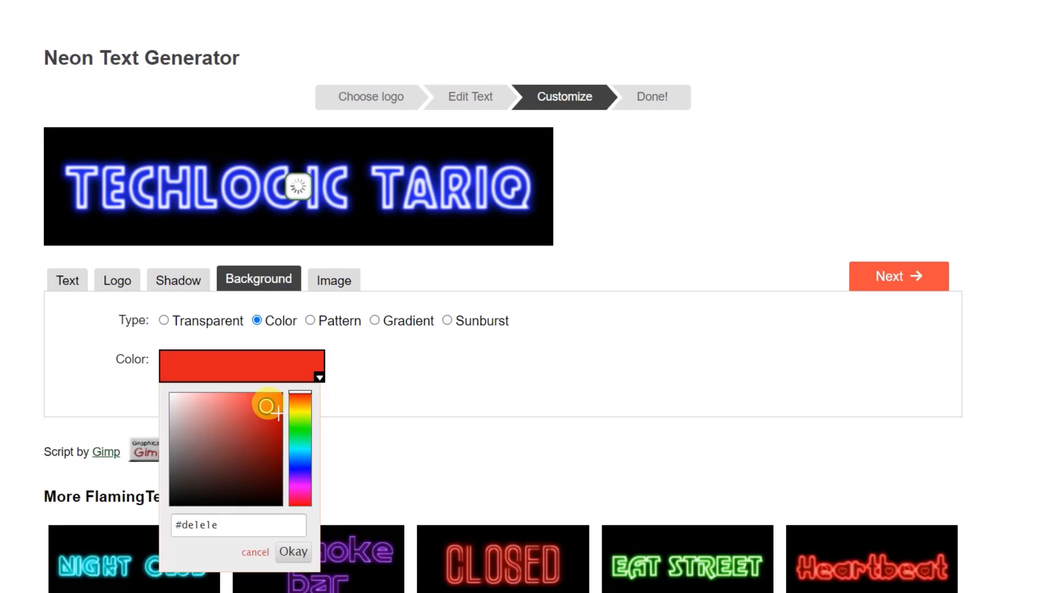
pyautogui.click(181, 500)
pyautogui.click(383, 354)
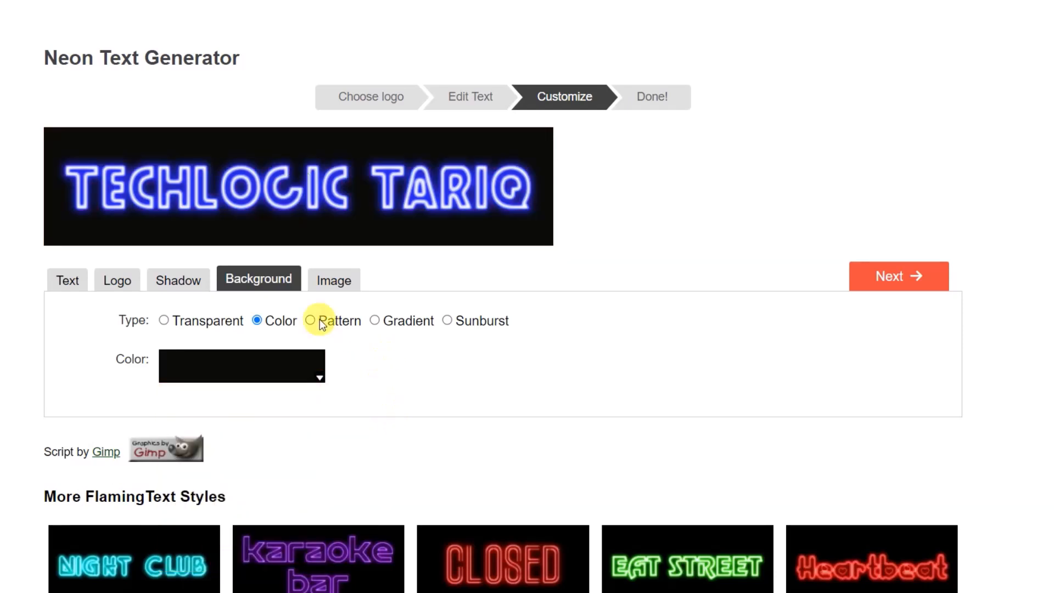
# Step: Try a pattern background with black and yellow stripes, followed by a dark brown pattern from the Stone category
pyautogui.click(310, 320)
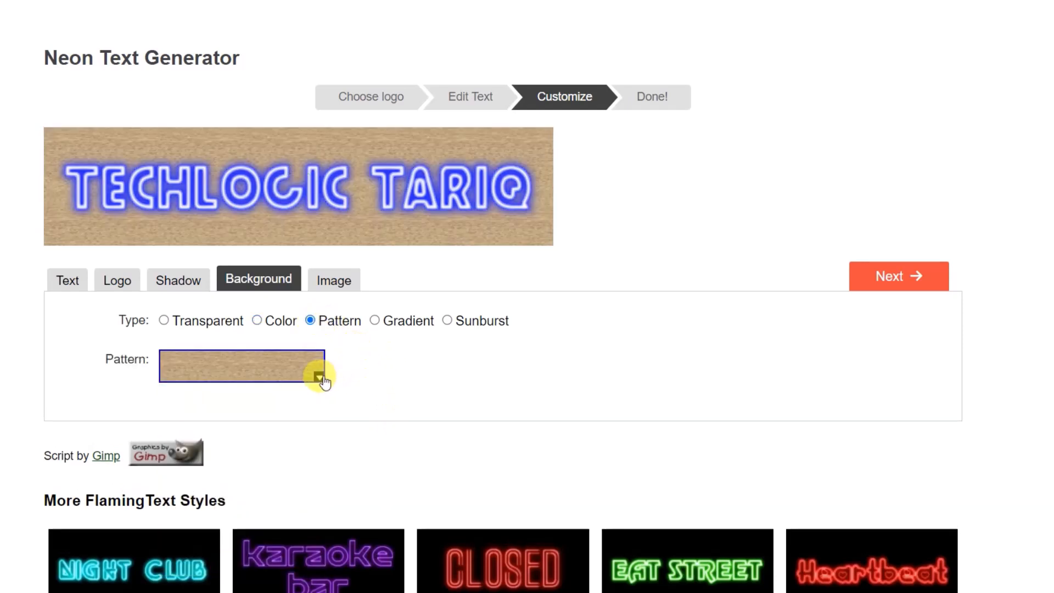
pyautogui.click(319, 376)
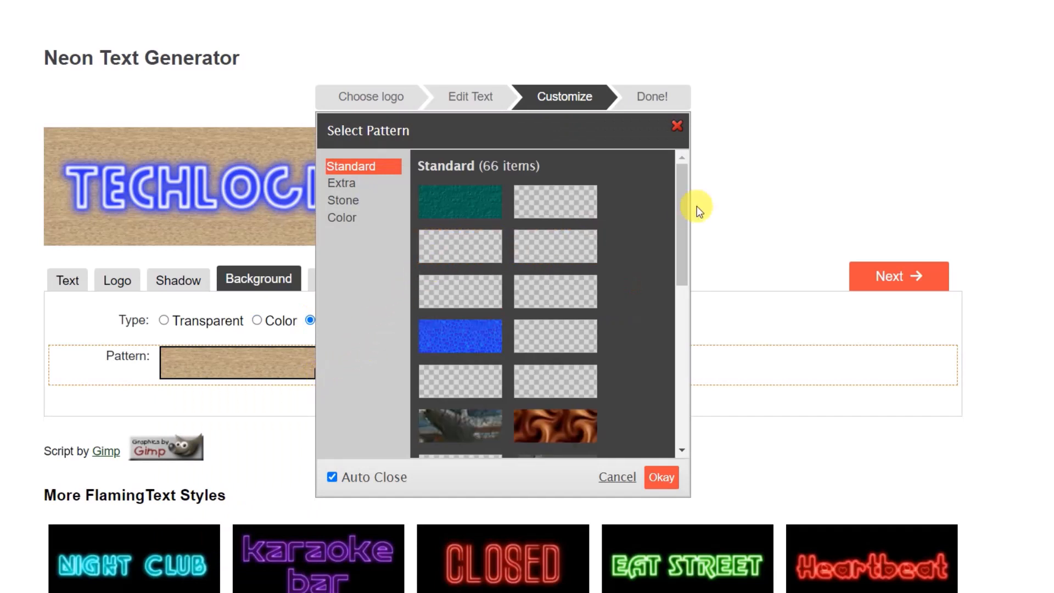
pyautogui.moveTo(683, 186); pyautogui.dragTo(667, 367)
pyautogui.click(340, 183)
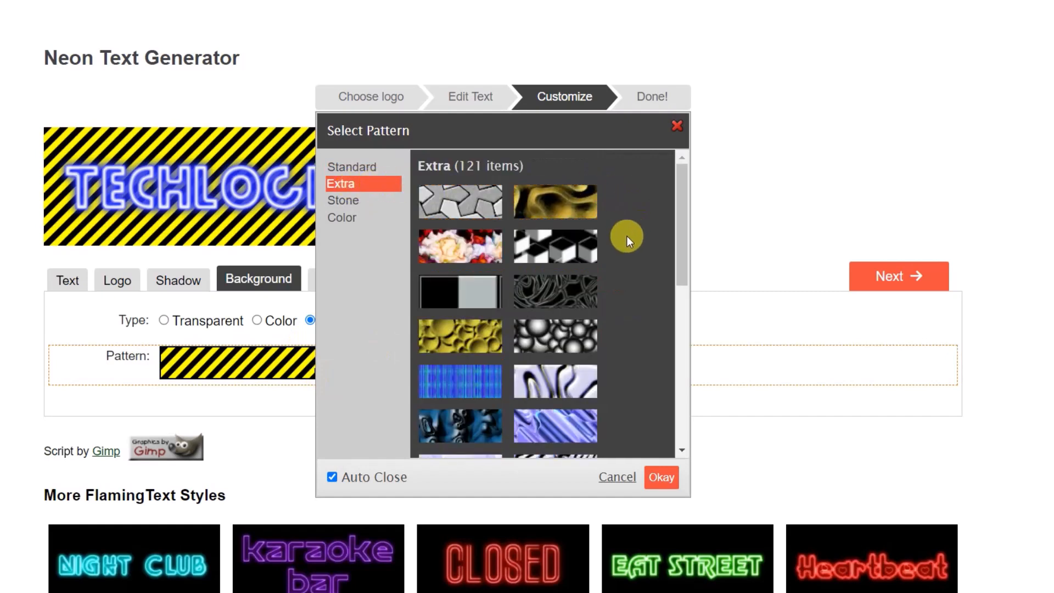
pyautogui.moveTo(680, 207); pyautogui.dragTo(673, 414)
pyautogui.scroll(-3, 673, 414)
pyautogui.click(343, 200)
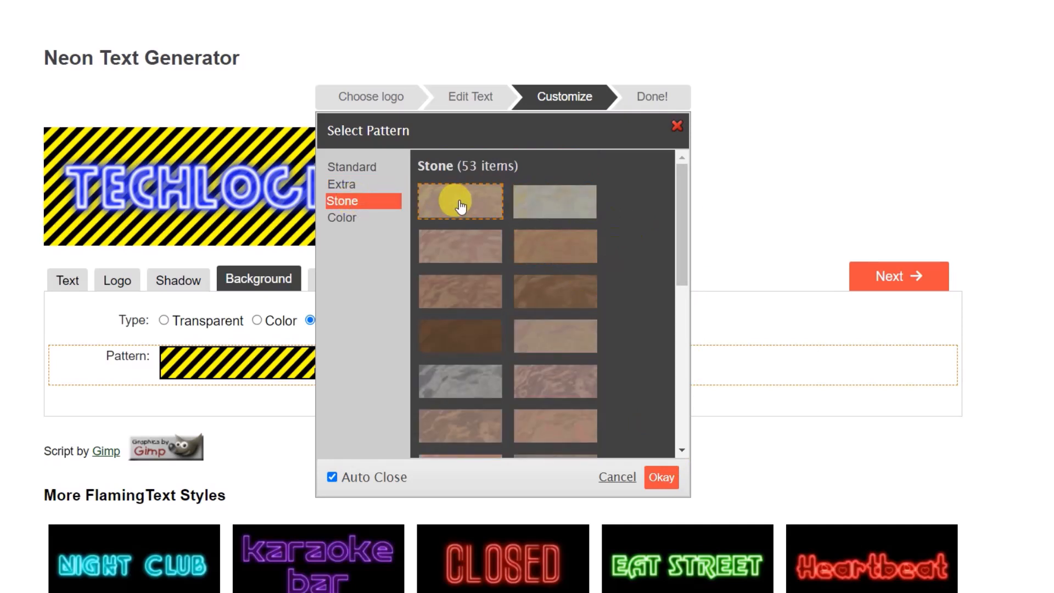
pyautogui.click(469, 336)
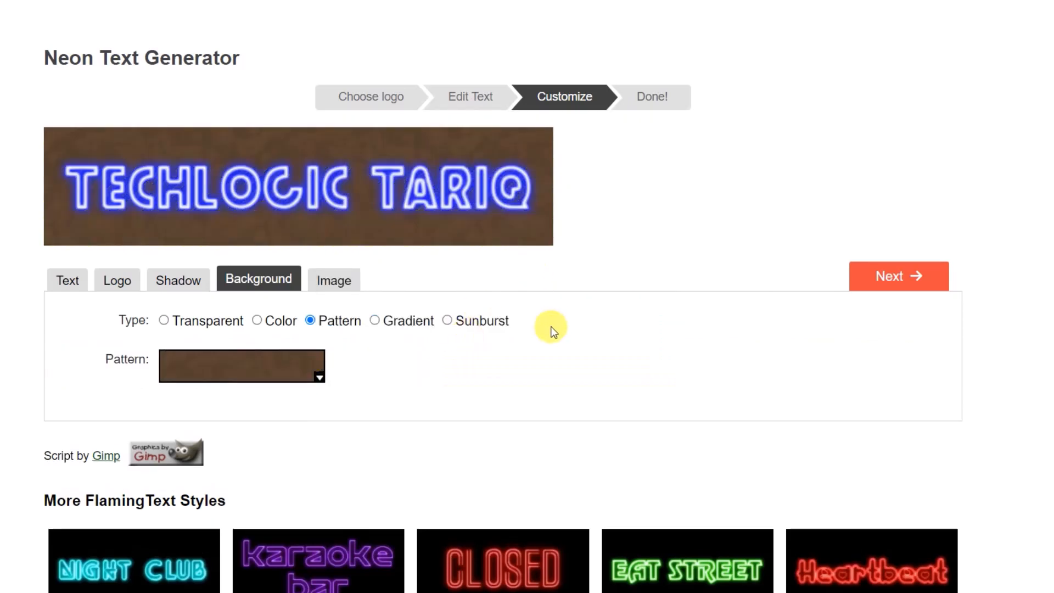
# Step: Set the background type to Sunburst and try a fixed size for the logo image
pyautogui.click(452, 321)
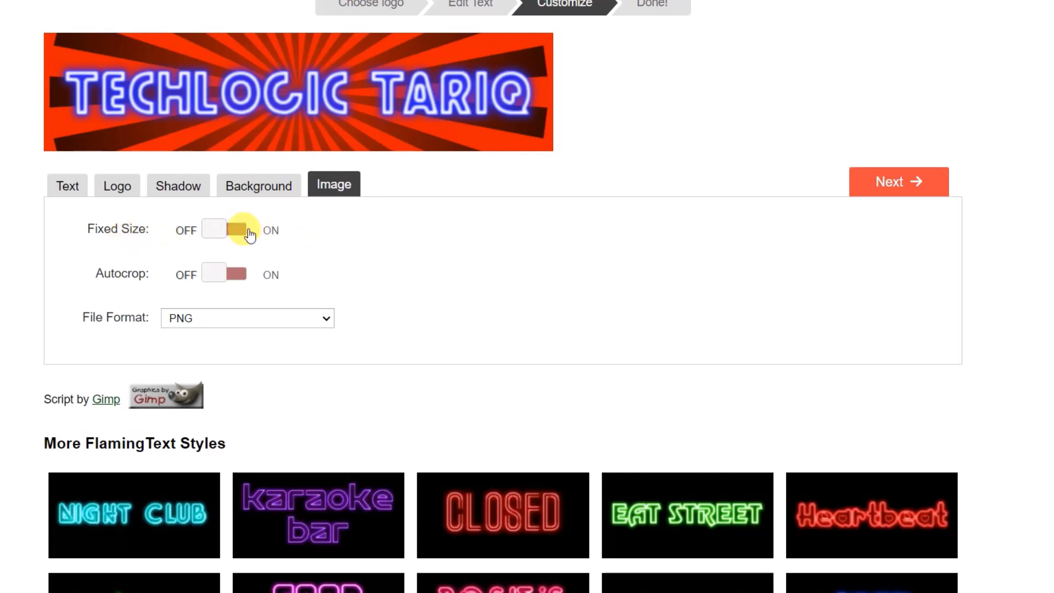
pyautogui.click(246, 231)
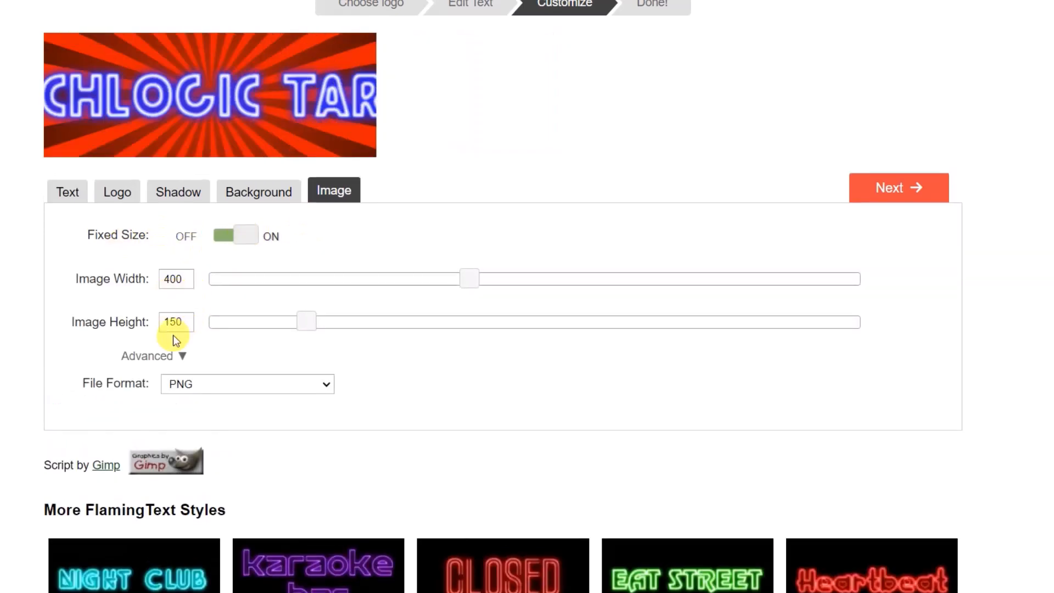
pyautogui.click(225, 234)
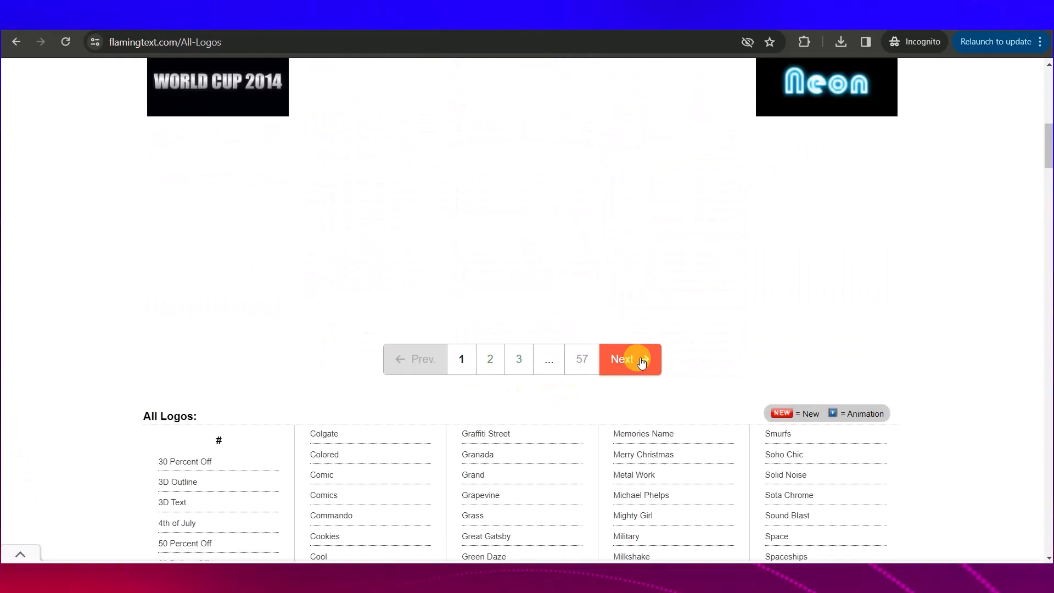
# Step: Browse the second page of the All Logos gallery and open the Chrome logo design
pyautogui.click(641, 360)
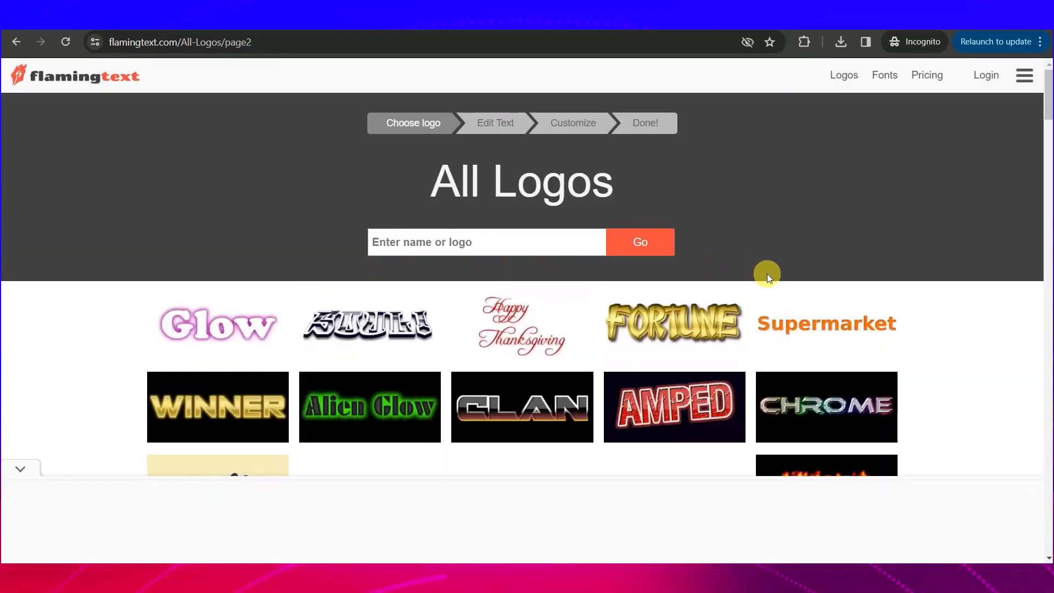
pyautogui.scroll(-1, 790, 275)
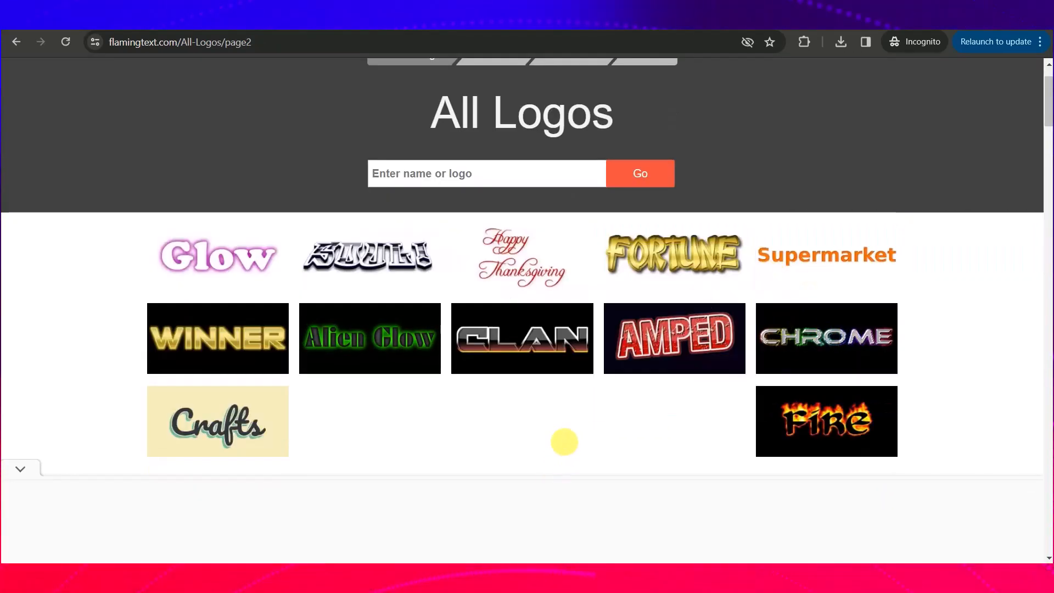
pyautogui.click(20, 469)
pyautogui.scroll(-3, 558, 455)
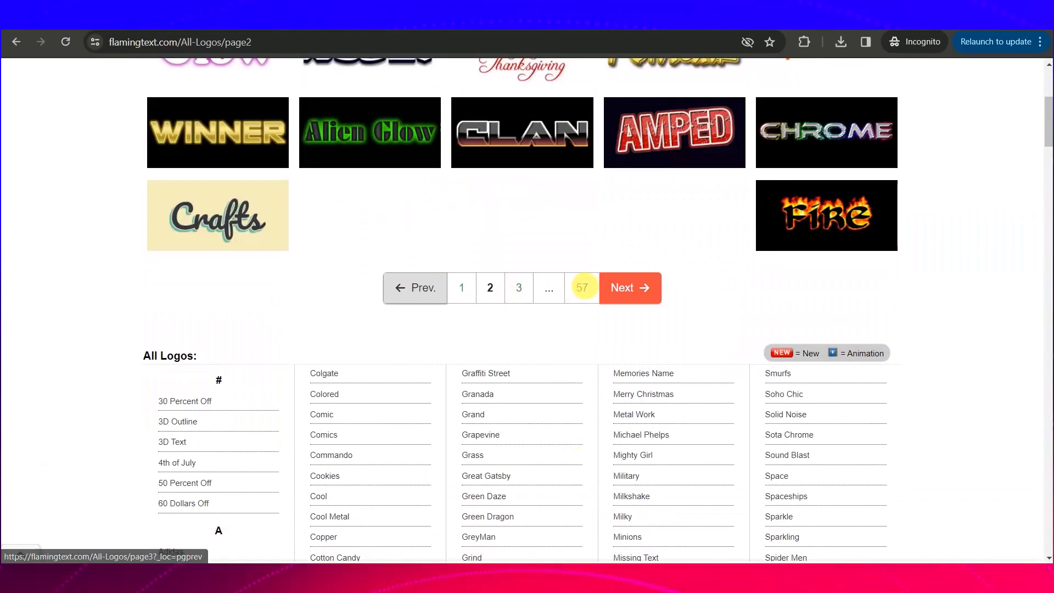
pyautogui.scroll(1, 708, 295)
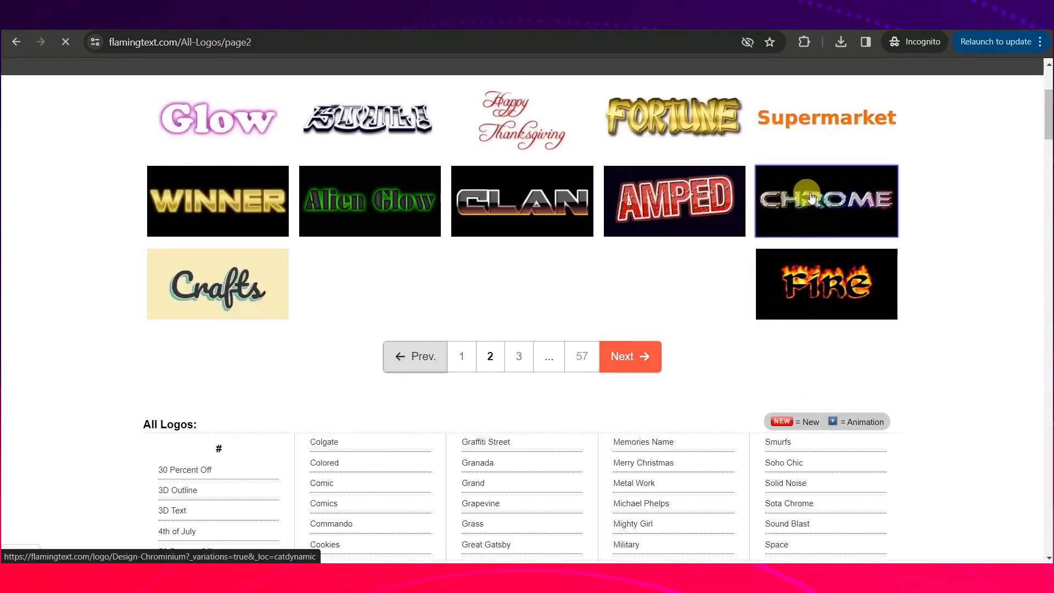
pyautogui.click(826, 211)
# Step: Switch to TextStudio and enter the channel name on two lines as the text of the green LED effect
pyautogui.click(455, 422)
pyautogui.write('Techlogic')
pyautogui.press('Return')
pyautogui.write('Tariq')
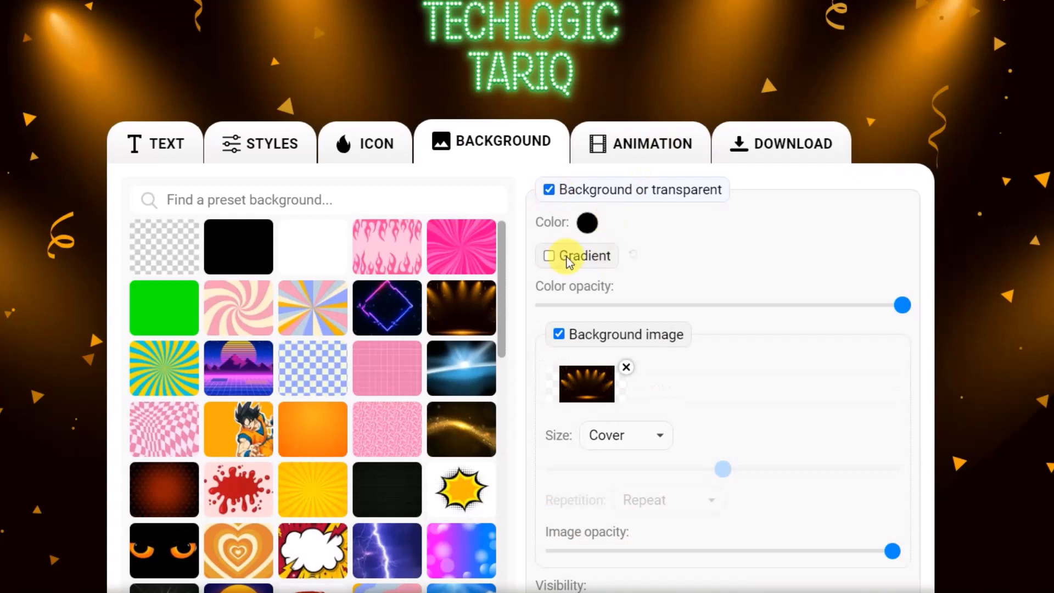
# Step: Try a radial gradient for the background color, and turn it off again
pyautogui.click(561, 258)
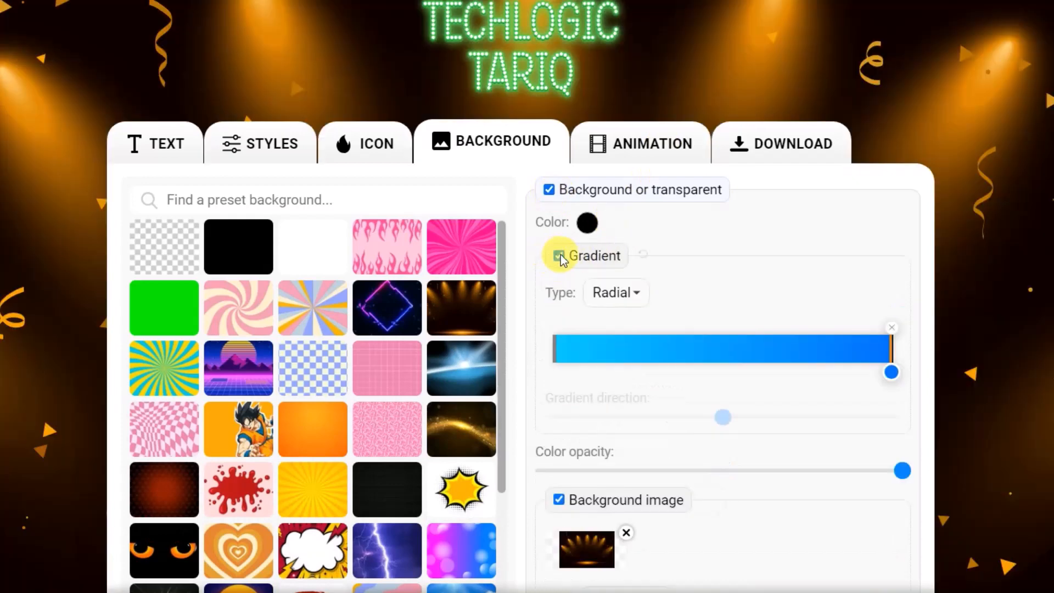
pyautogui.click(561, 257)
pyautogui.scroll(-3, 746, 362)
# Step: Examine the animation presets available for the LED text
pyautogui.click(659, 251)
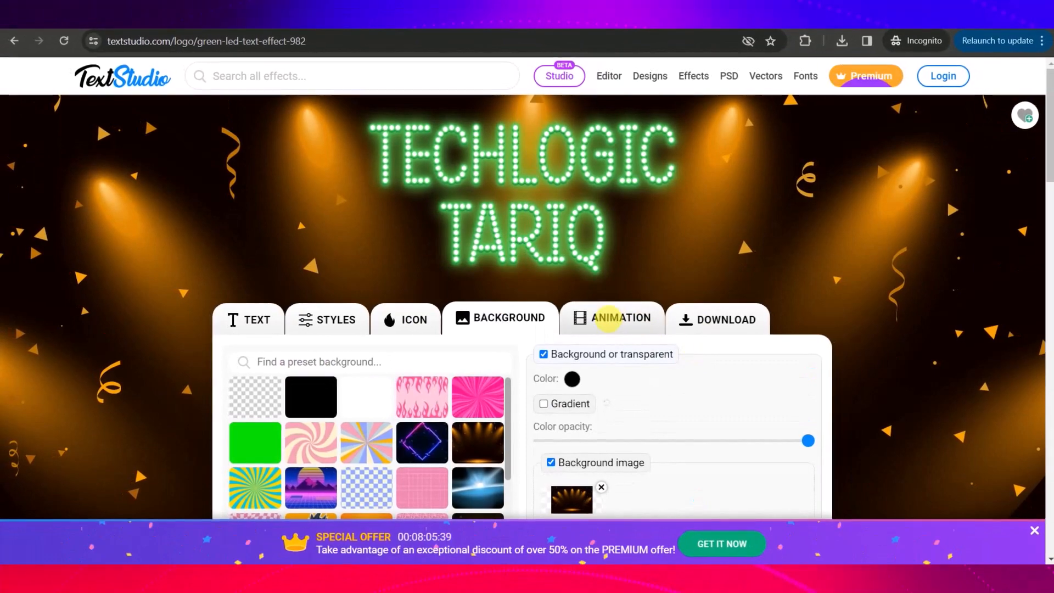
pyautogui.click(630, 321)
pyautogui.scroll(-3, 442, 351)
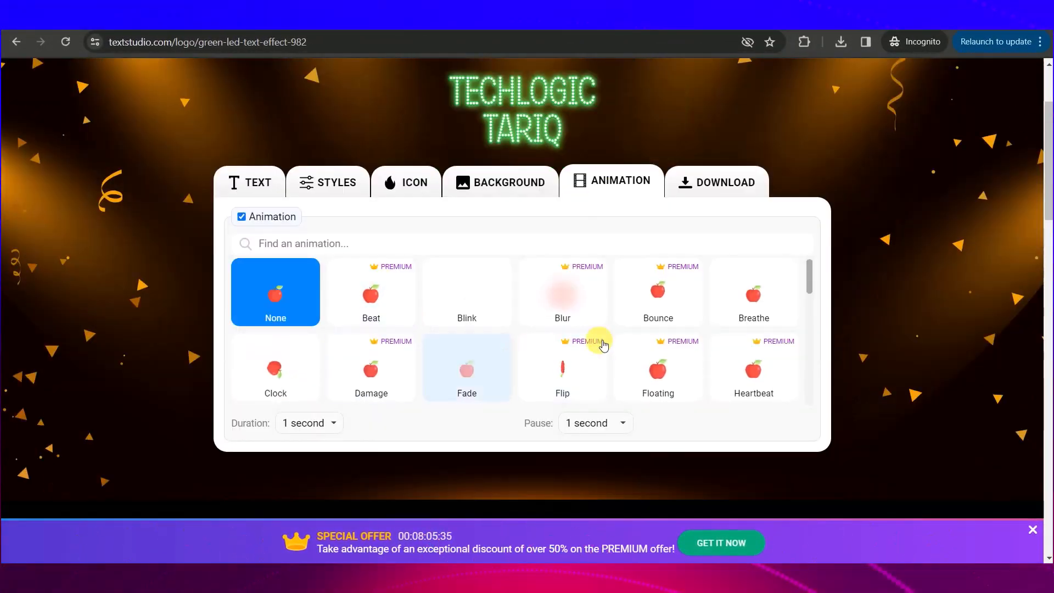
# Step: Download the green LED logo as a medium-quality PNG with its background
pyautogui.click(730, 182)
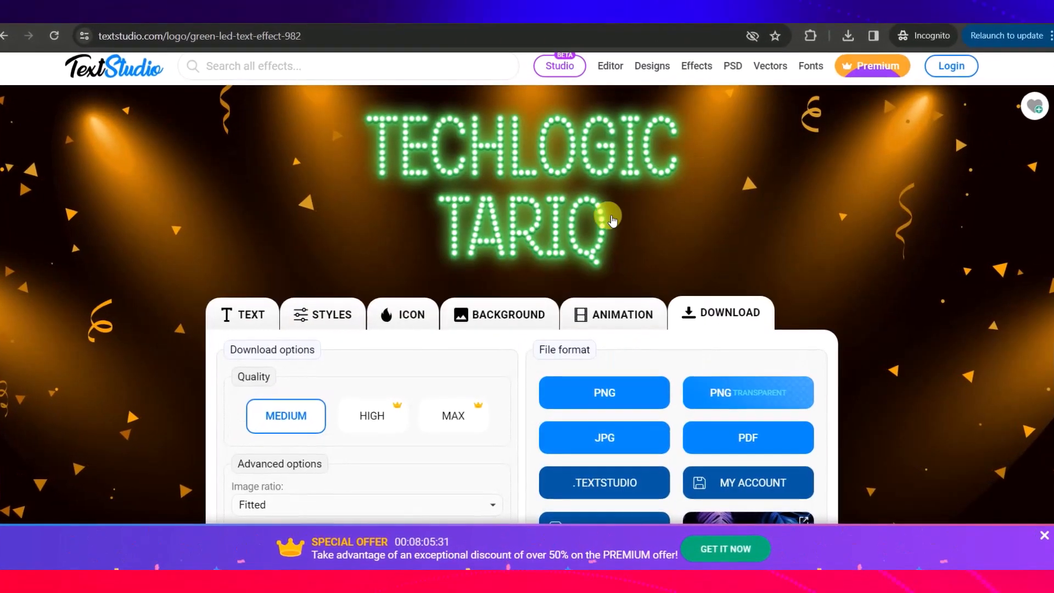
pyautogui.scroll(-1, 635, 211)
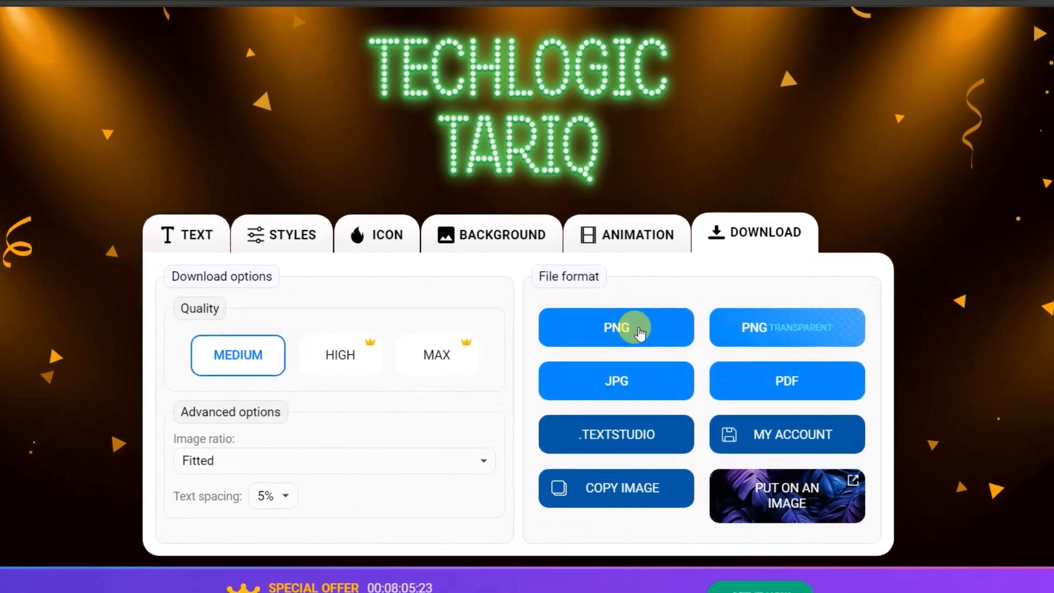
pyautogui.click(637, 327)
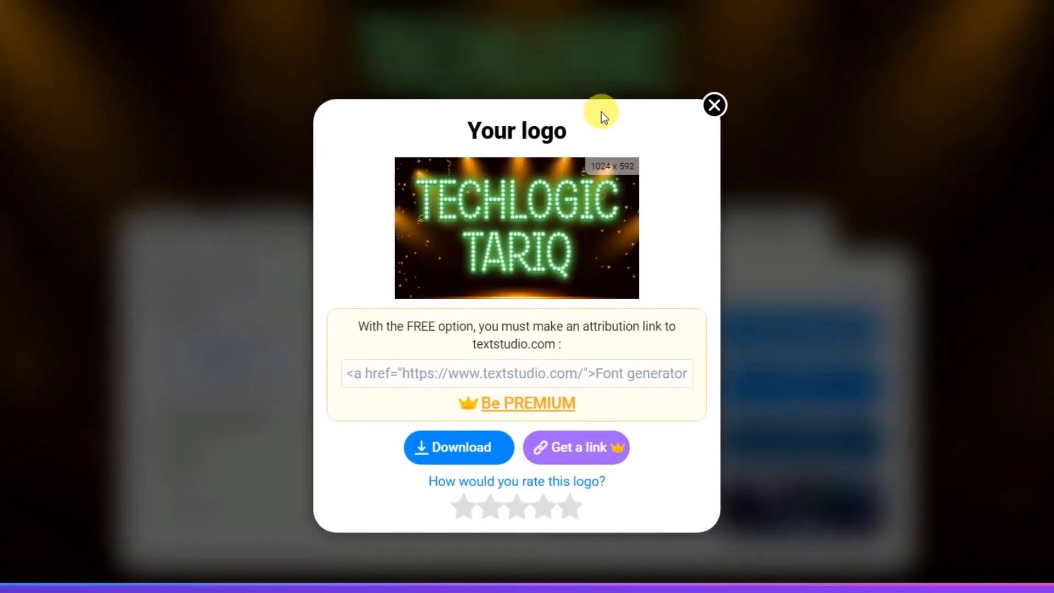
pyautogui.click(466, 443)
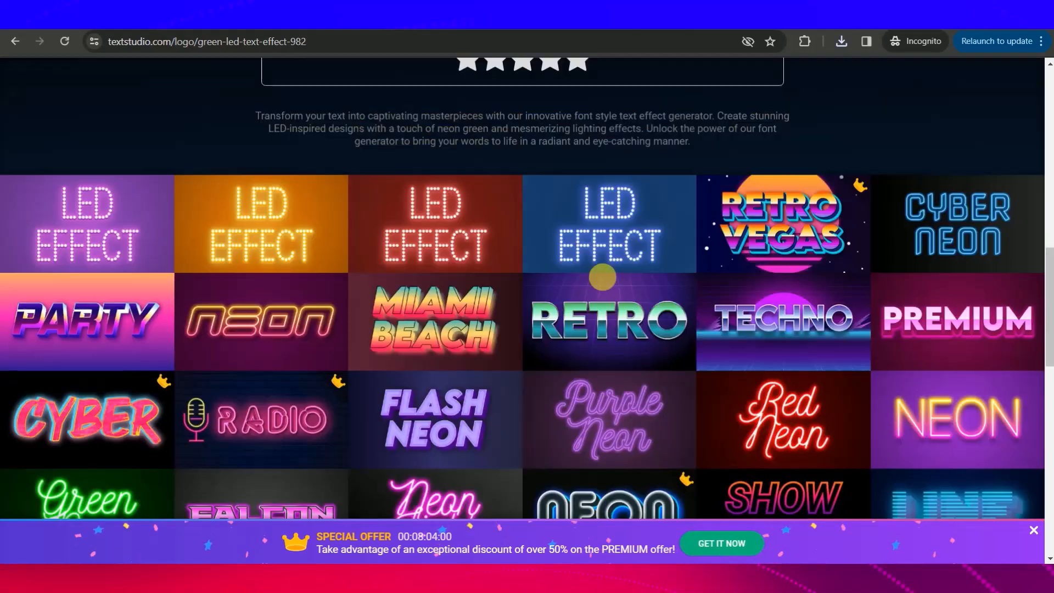
# Step: Browse the gallery of related neon, LED and retro text effects below the editor
pyautogui.scroll(-1, 549, 280)
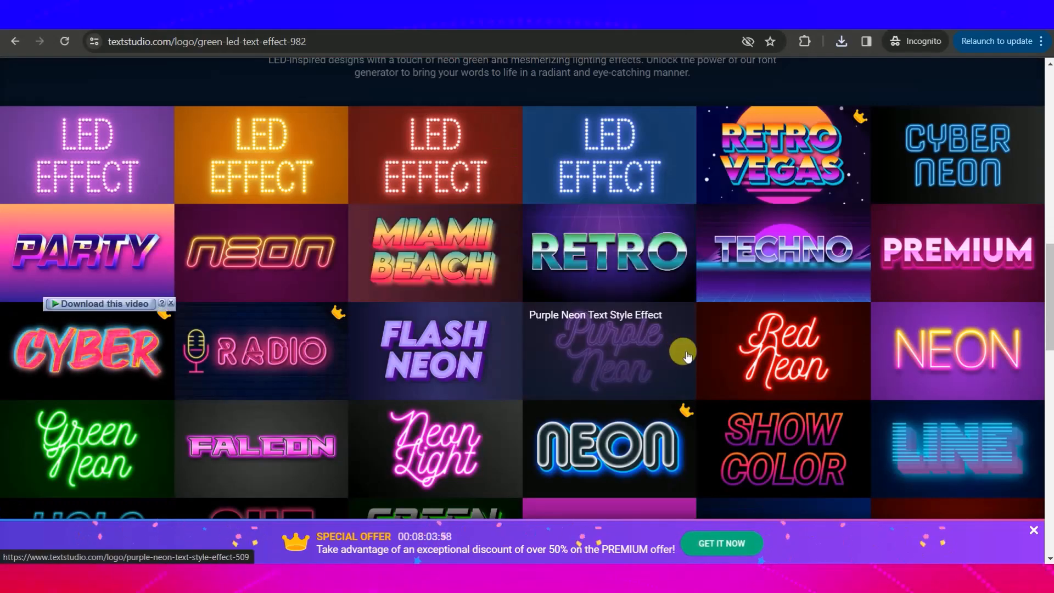
pyautogui.scroll(-3, 675, 346)
pyautogui.scroll(5, 508, 301)
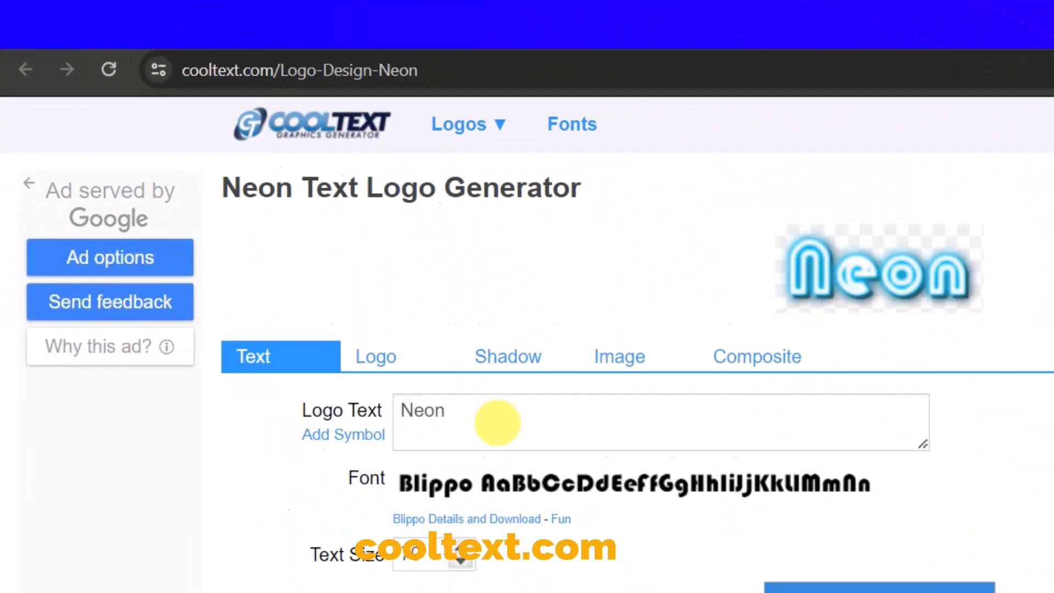
# Step: Set the Neon logo text to "Techlogic Tariq", create the logo, and open its PNG download without saving it
pyautogui.moveTo(296, 247); pyautogui.dragTo(232, 245)
pyautogui.write('Techlogic Tariq')
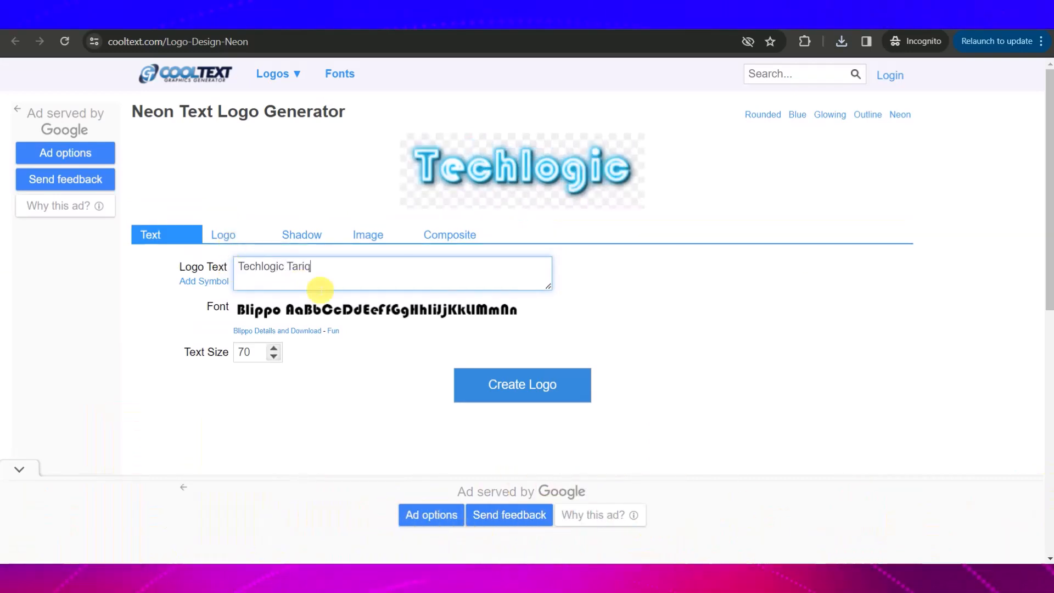
pyautogui.scroll(-6, 612, 285)
pyautogui.scroll(6, 612, 285)
pyautogui.click(585, 354)
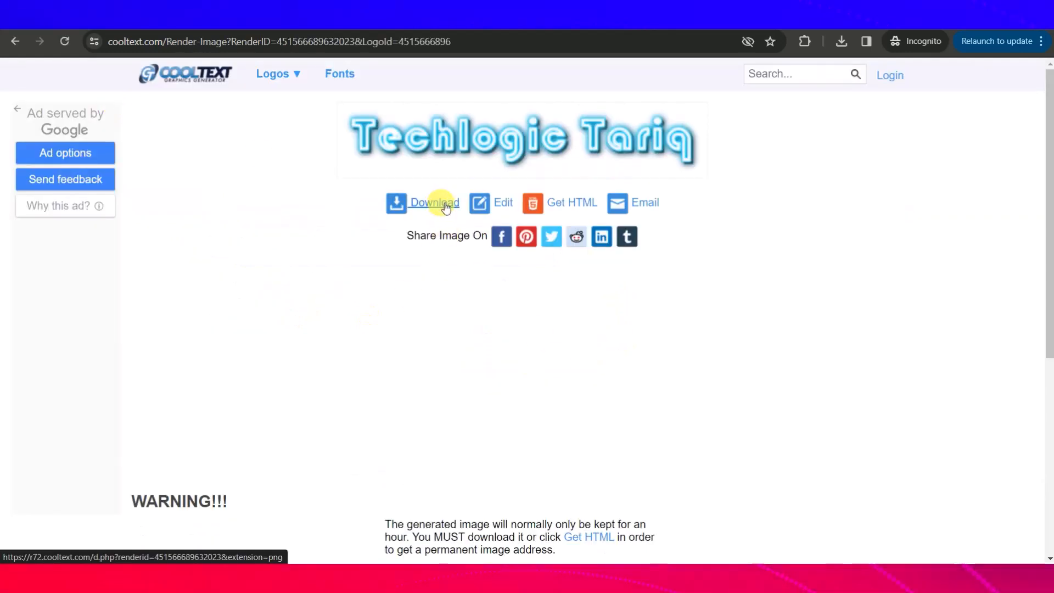
pyautogui.click(445, 204)
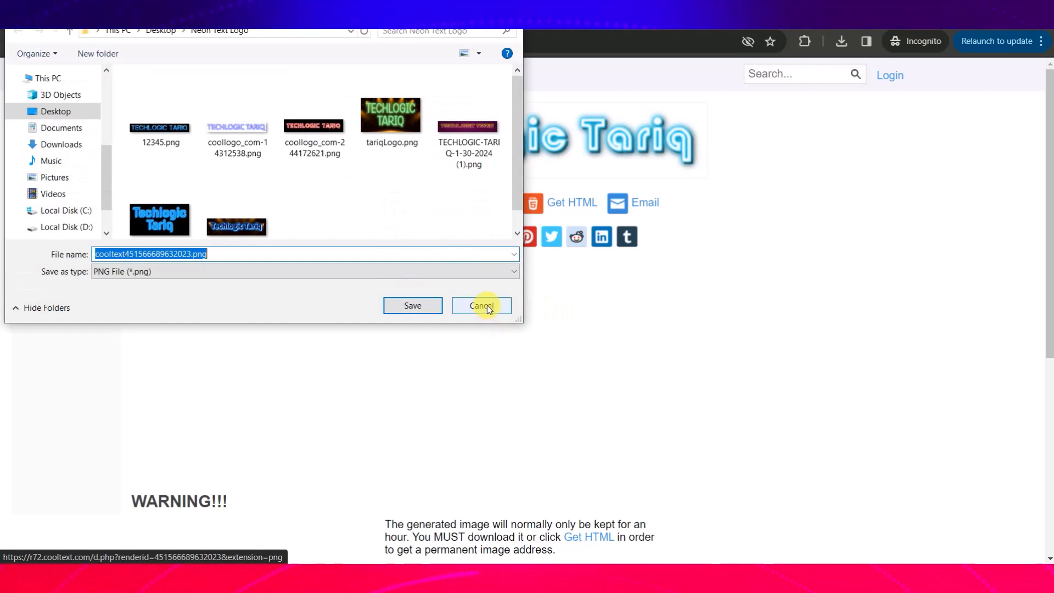
pyautogui.click(486, 305)
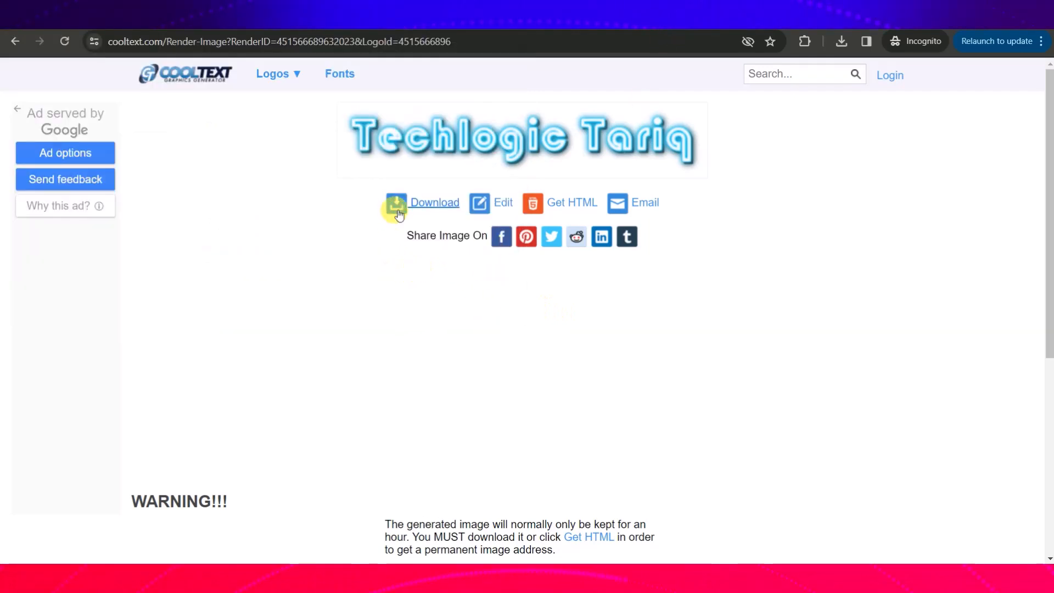
# Step: Switch from the Neon logo to the recommended Skate design and set its text to "TECHLOGIC TARIQ"
pyautogui.click(500, 202)
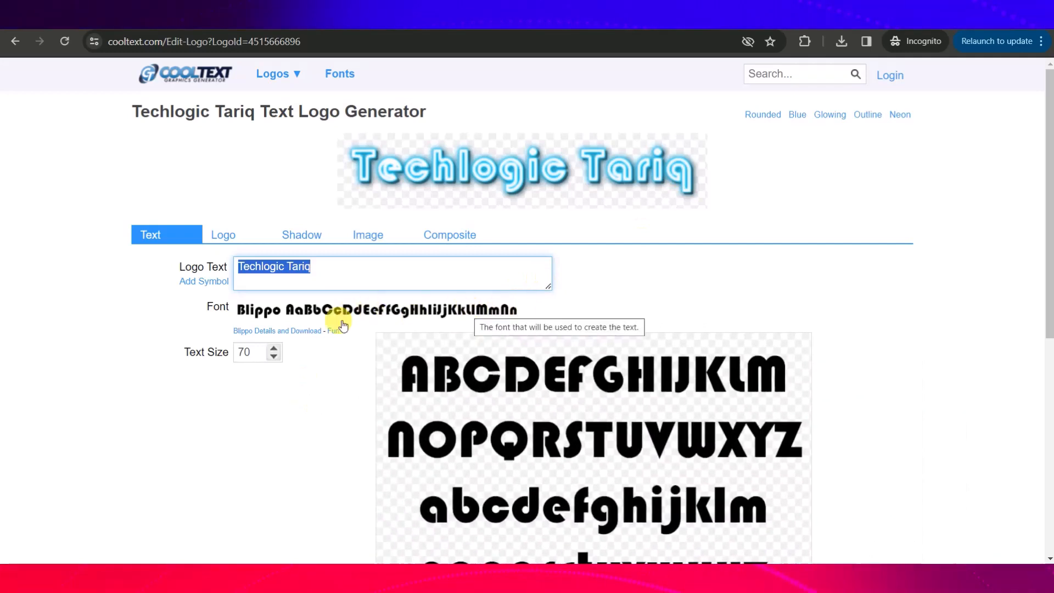
pyautogui.scroll(-3, 412, 335)
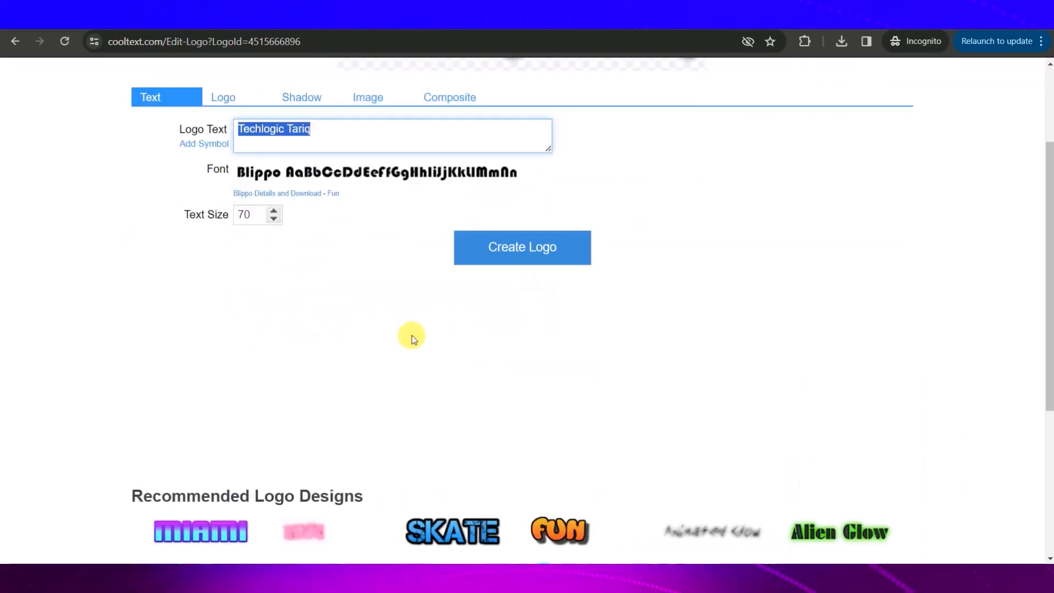
pyautogui.scroll(3, 409, 333)
pyautogui.scroll(-7, 409, 332)
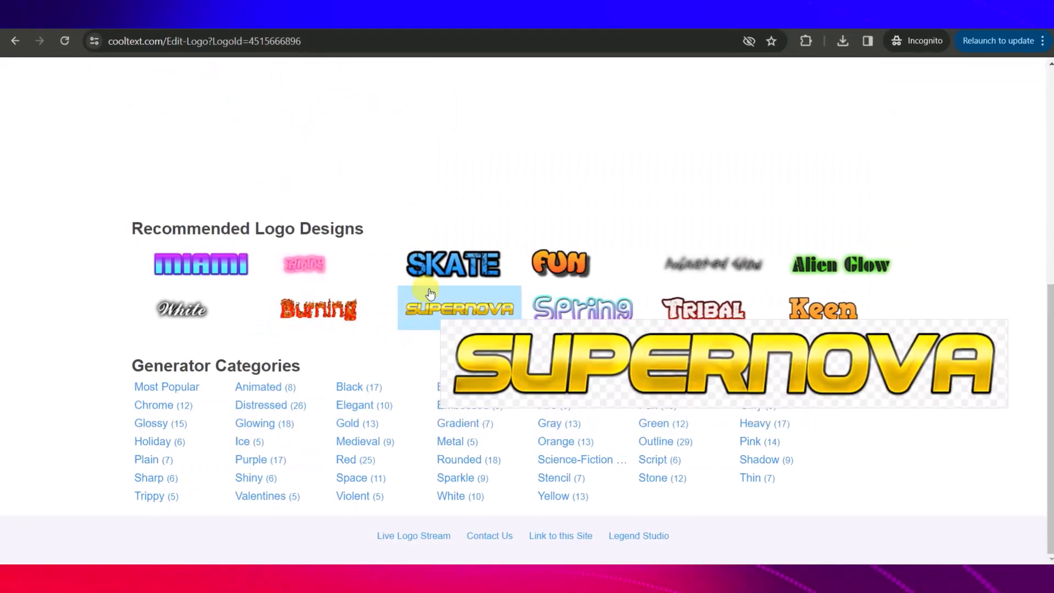
pyautogui.click(455, 264)
pyautogui.tripleClick(325, 243)
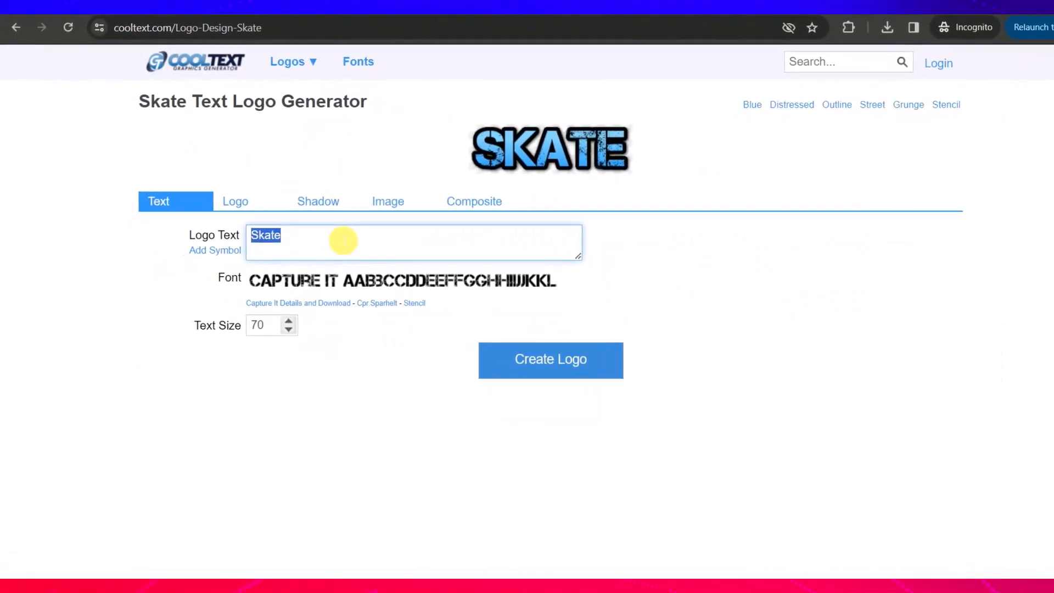
pyautogui.write('TECHLOGIC TARIQ')
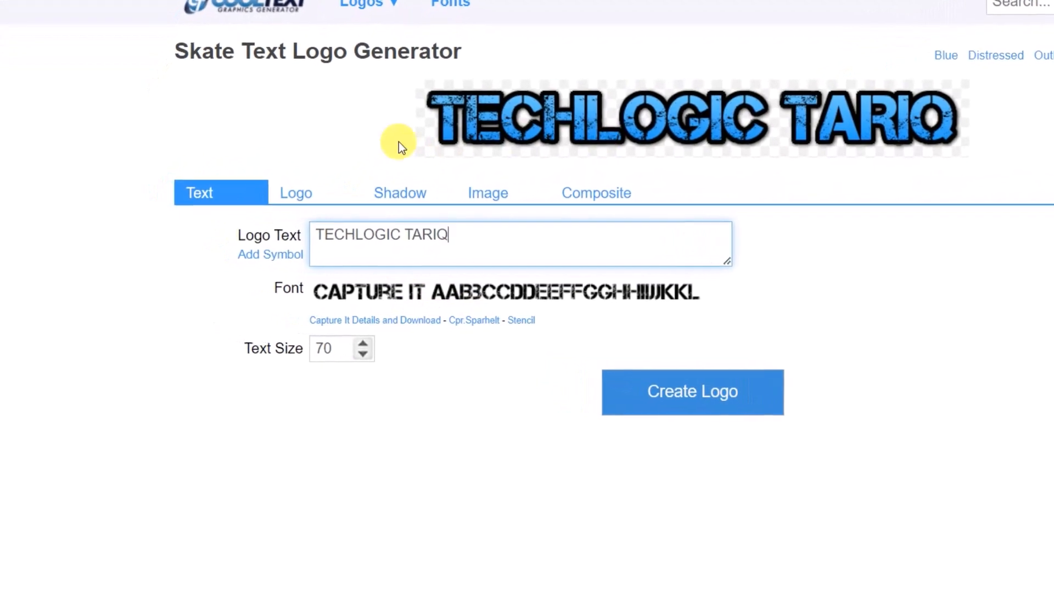
# Step: Set the Skate logo's gradient start color to #DB1B4E and its outline color to #EDE1E1
pyautogui.click(296, 196)
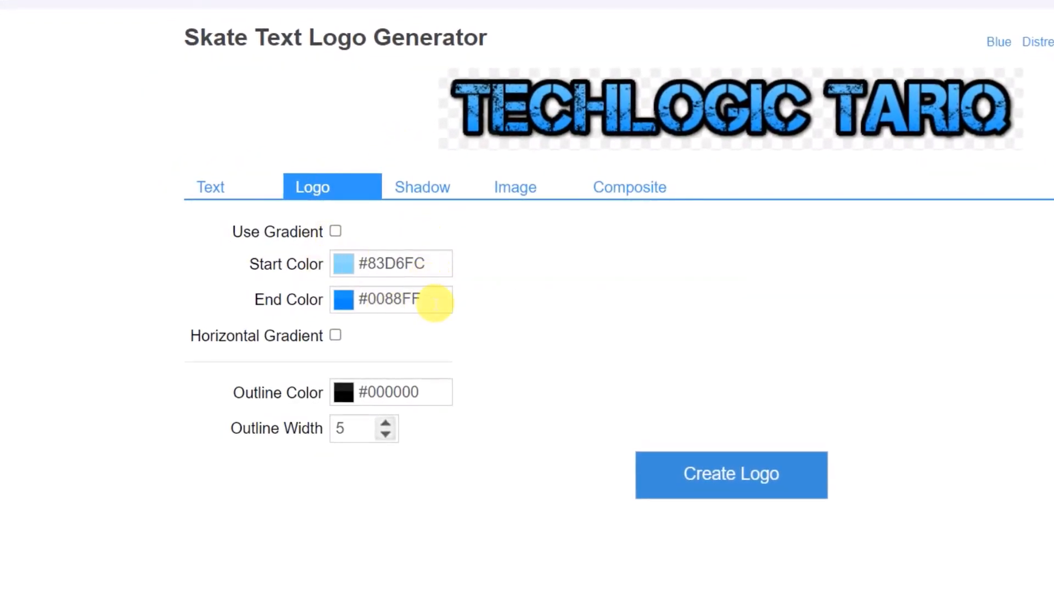
pyautogui.click(344, 264)
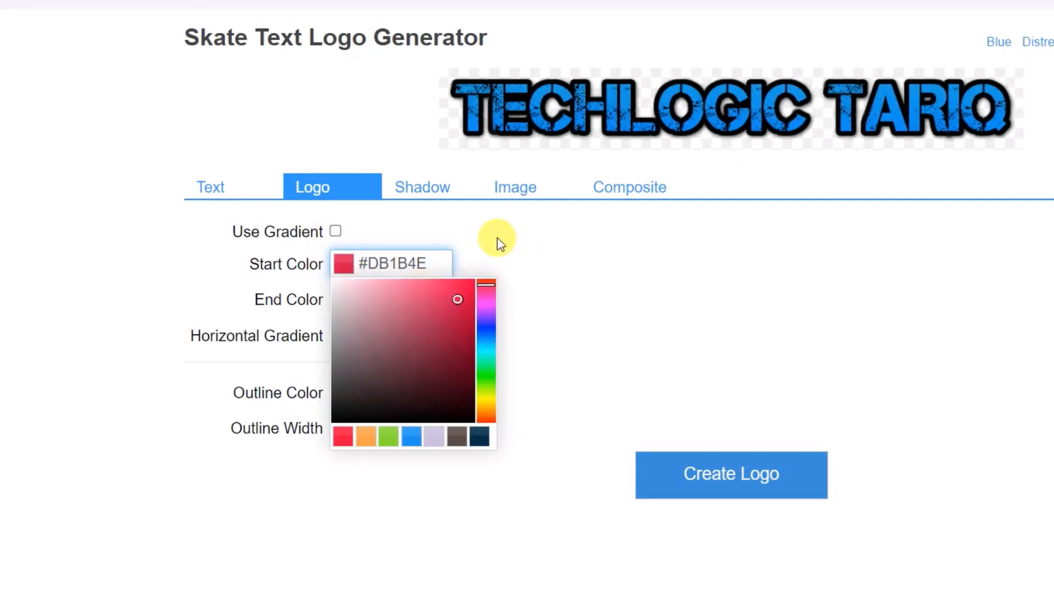
pyautogui.click(586, 217)
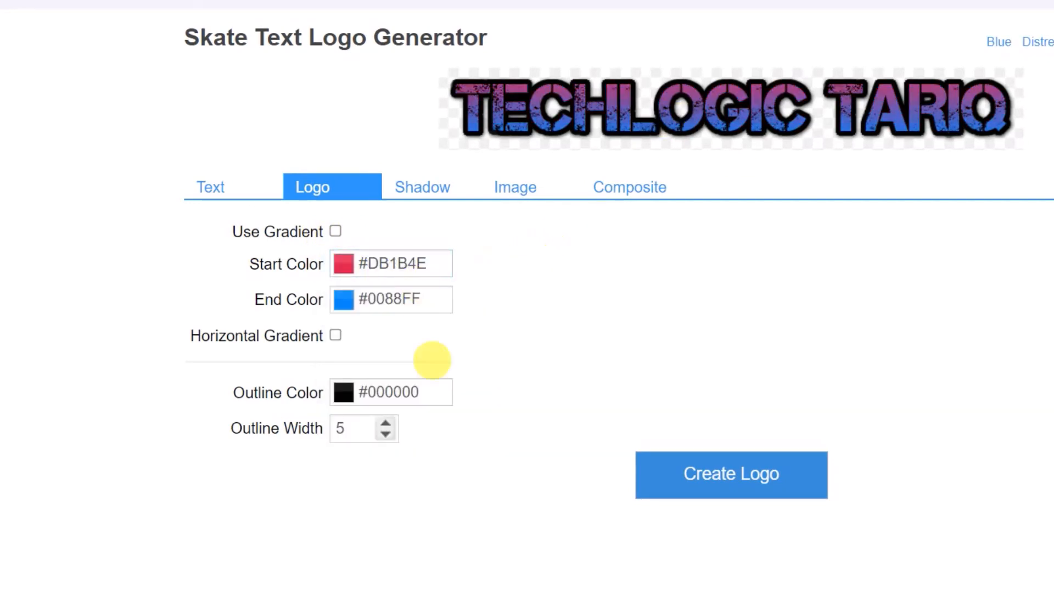
pyautogui.click(344, 392)
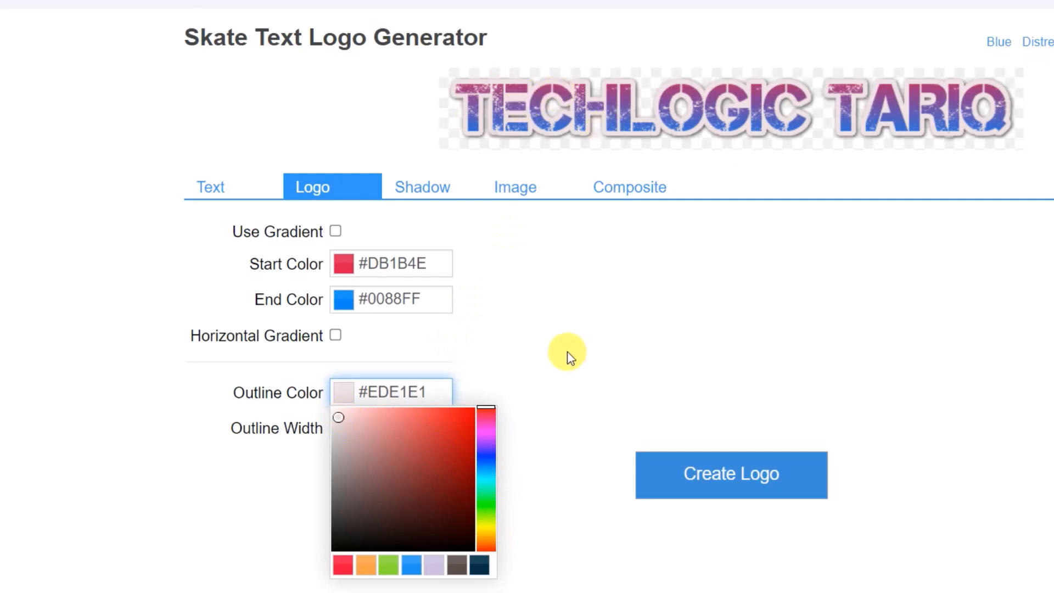
pyautogui.click(477, 353)
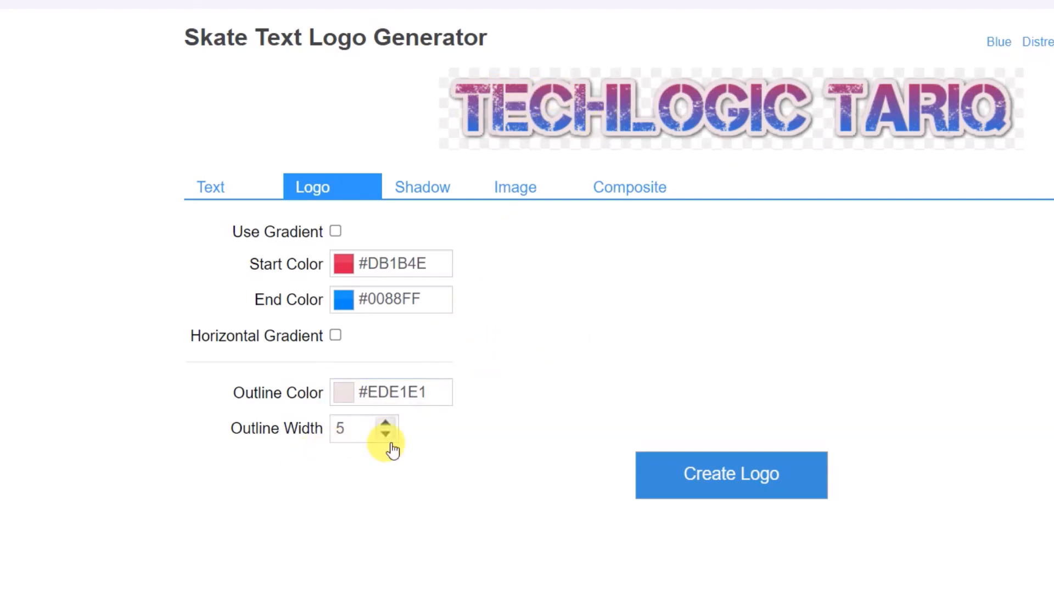
# Step: Set the logo's shadow type to Heavy Blur
pyautogui.click(431, 189)
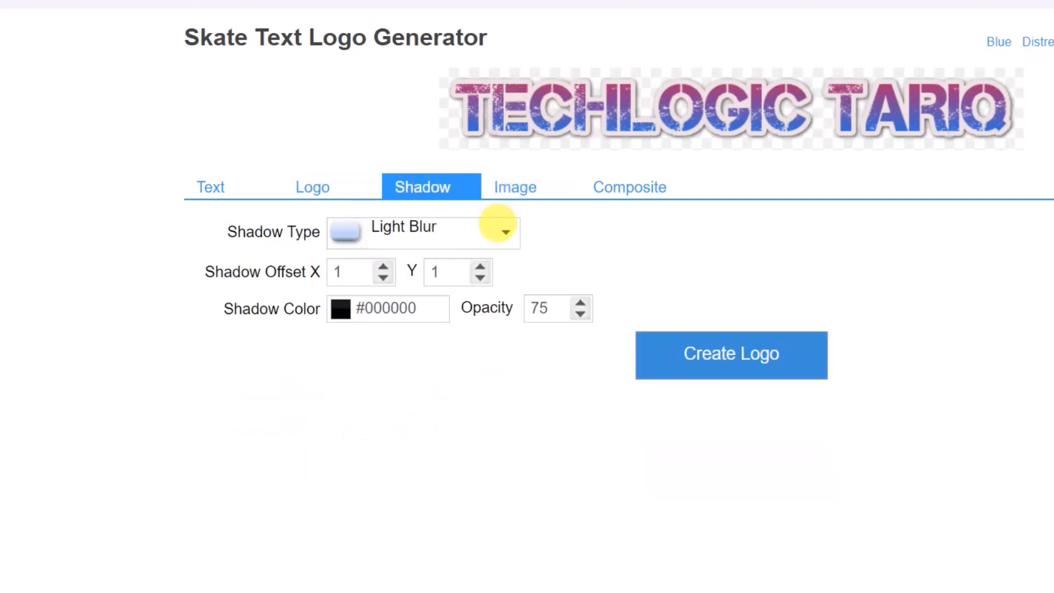
pyautogui.click(508, 235)
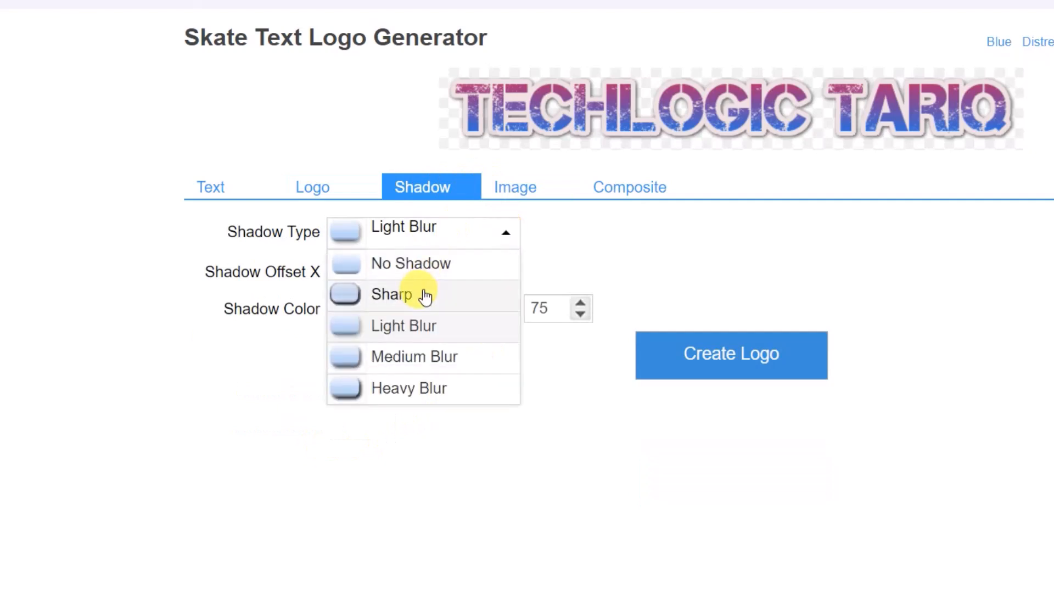
pyautogui.click(438, 388)
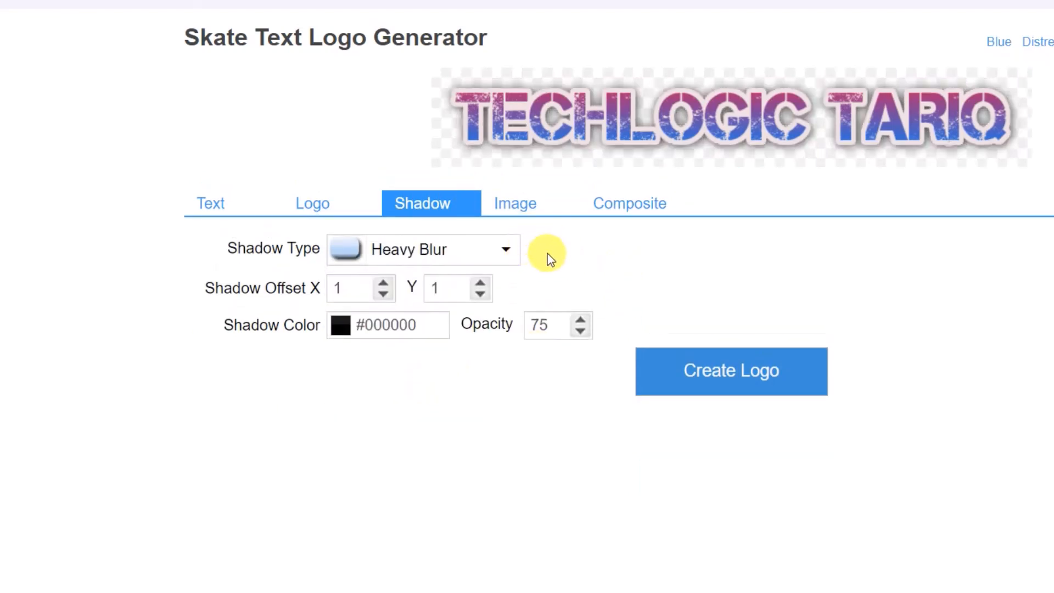
# Step: Set the logo's image alignment to Bottom Left and review the available file formats without choosing another one
pyautogui.click(517, 208)
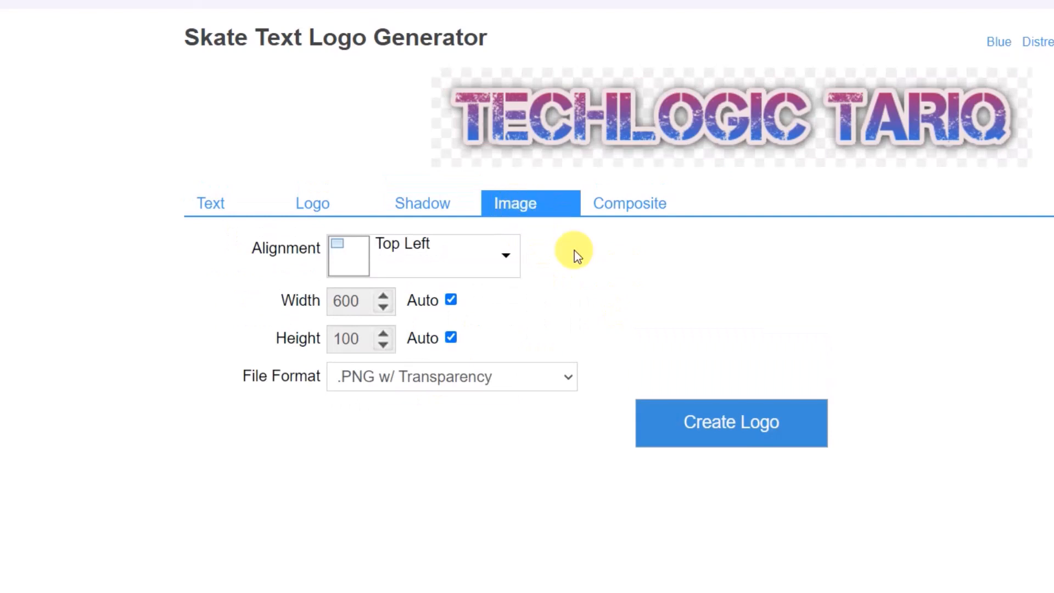
pyautogui.click(516, 266)
pyautogui.click(441, 354)
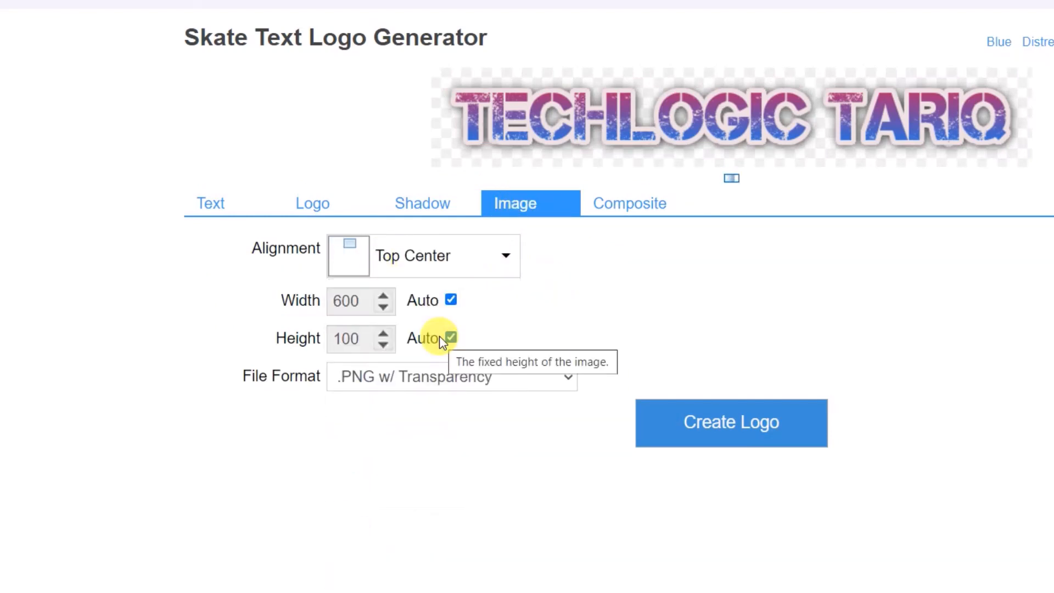
pyautogui.click(511, 262)
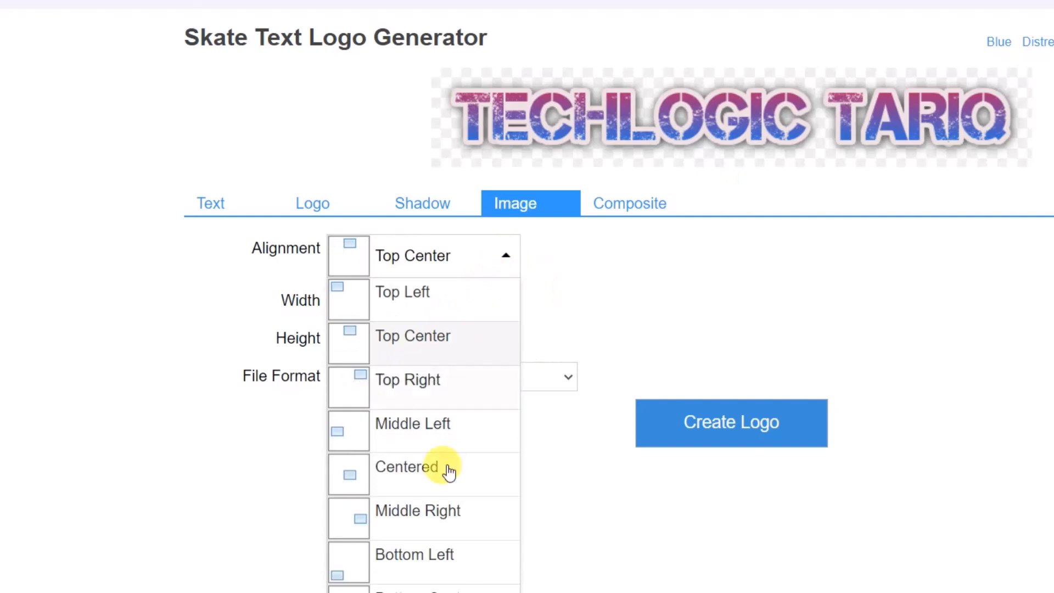
pyautogui.click(437, 553)
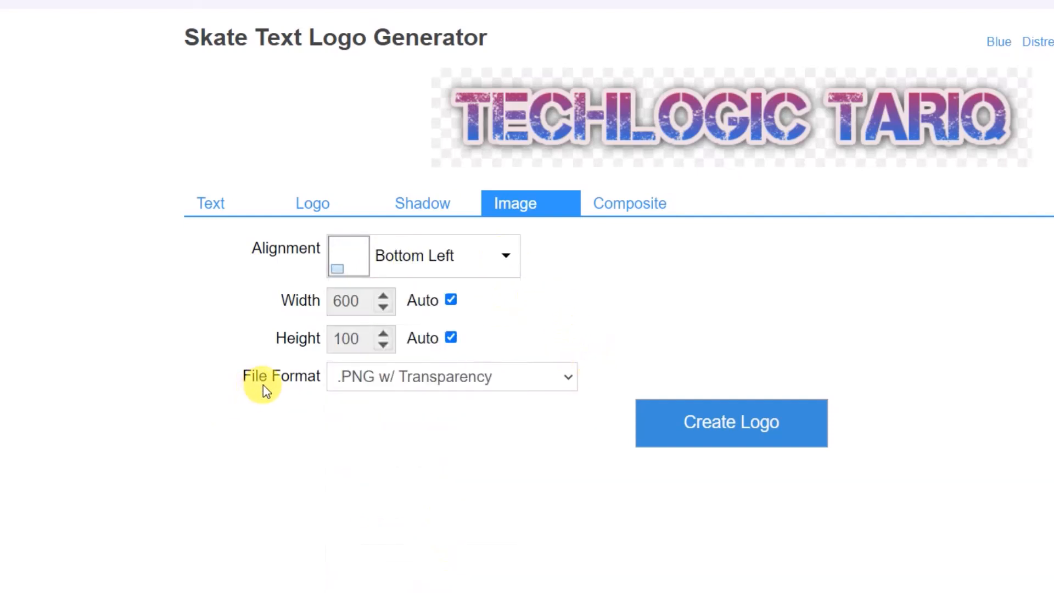
pyautogui.click(568, 375)
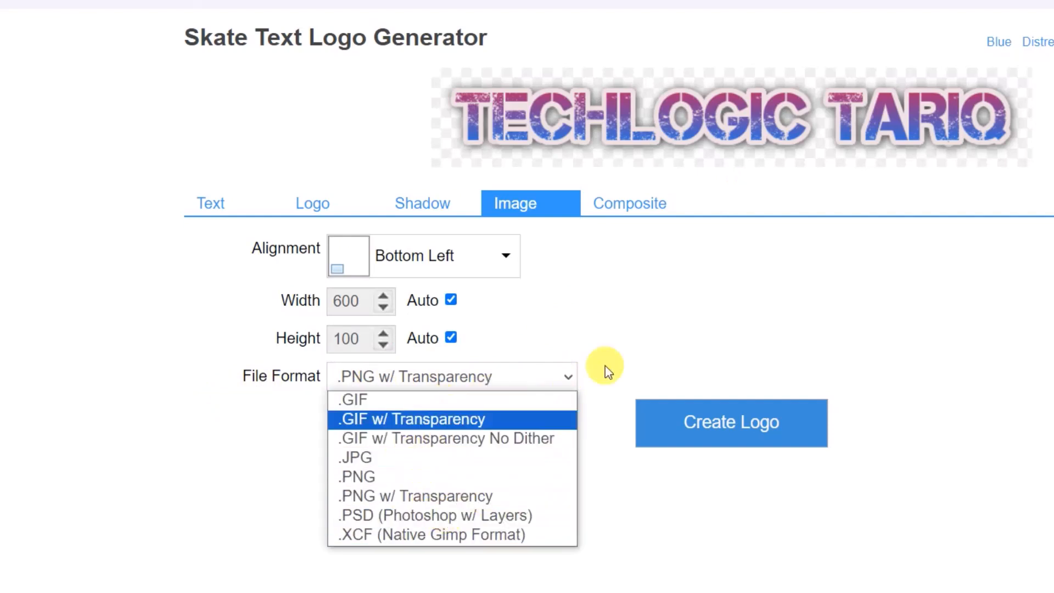
pyautogui.click(607, 318)
# Step: Add a Burning logo as a new composite layer and place it centered beneath the main text
pyautogui.click(642, 206)
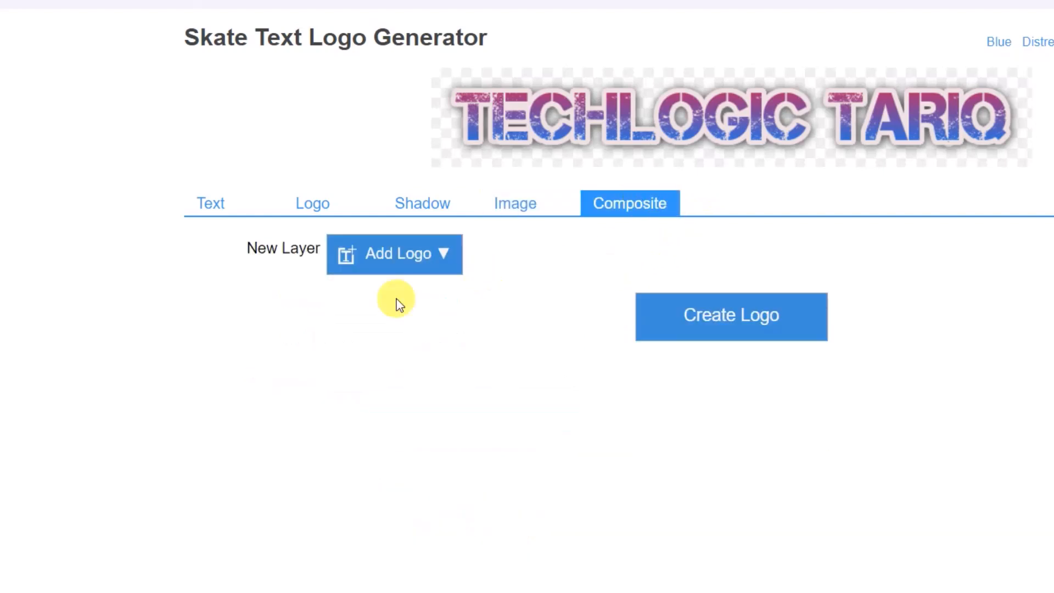
pyautogui.click(446, 258)
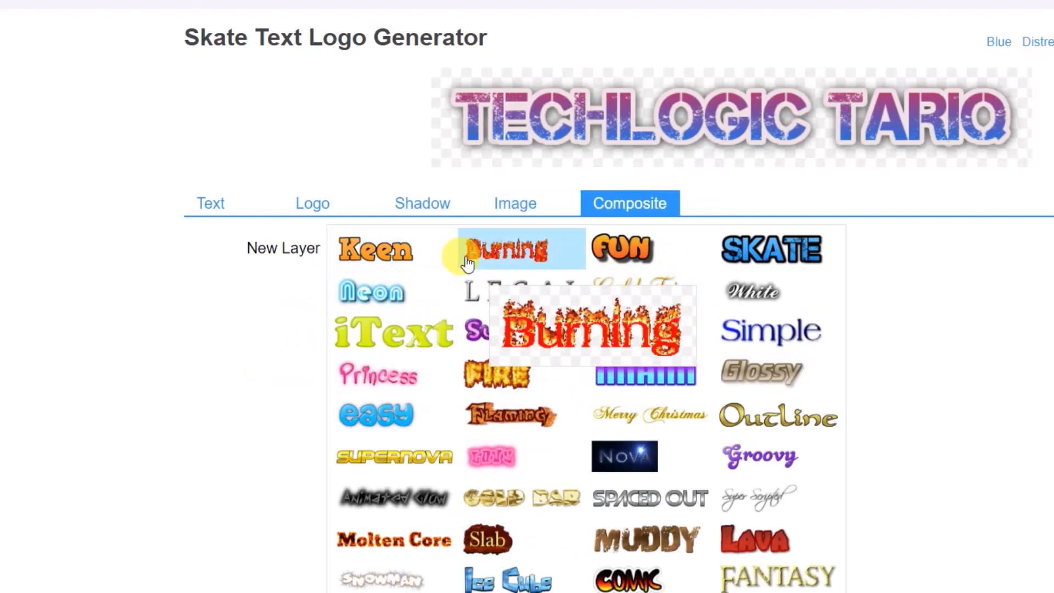
pyautogui.click(506, 251)
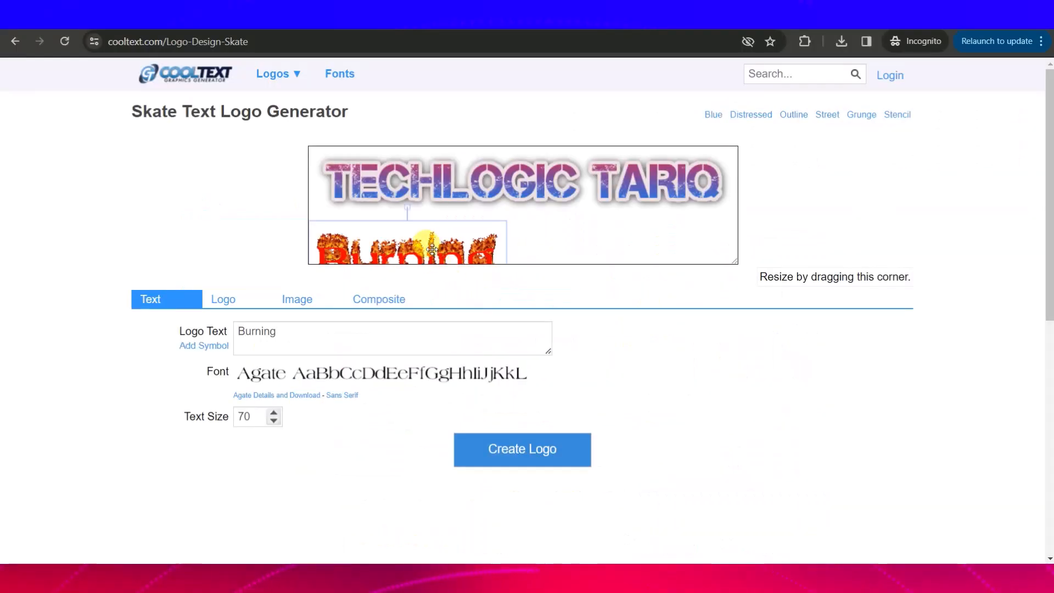
pyautogui.moveTo(610, 209); pyautogui.dragTo(692, 207)
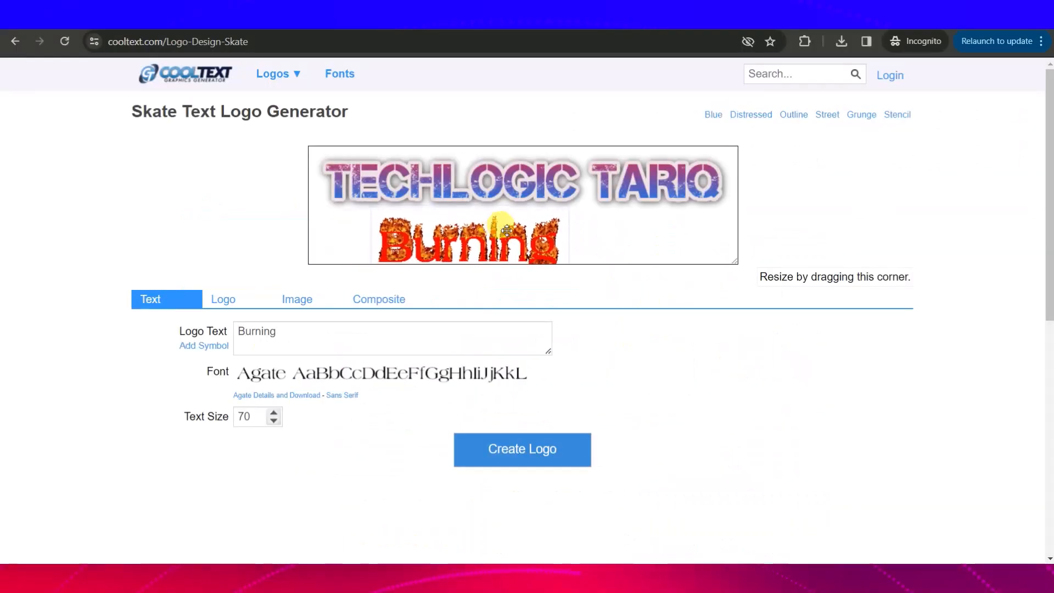
pyautogui.moveTo(495, 234); pyautogui.dragTo(549, 226)
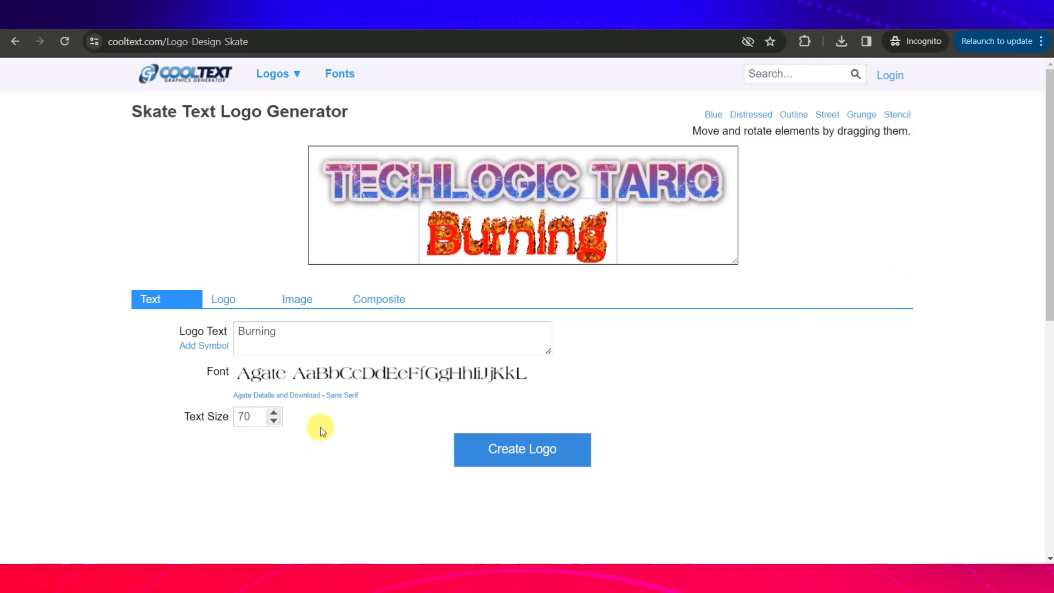
# Step: Replace the Burning layer's text with "SUBSCRIBE"
pyautogui.moveTo(276, 331); pyautogui.dragTo(244, 335)
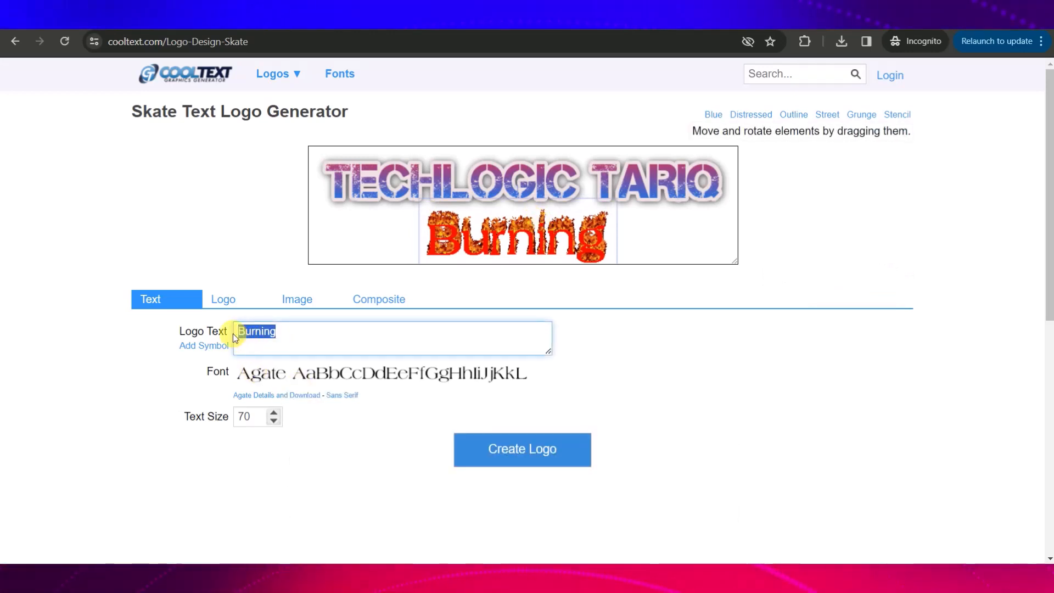
pyautogui.write('SUBS')
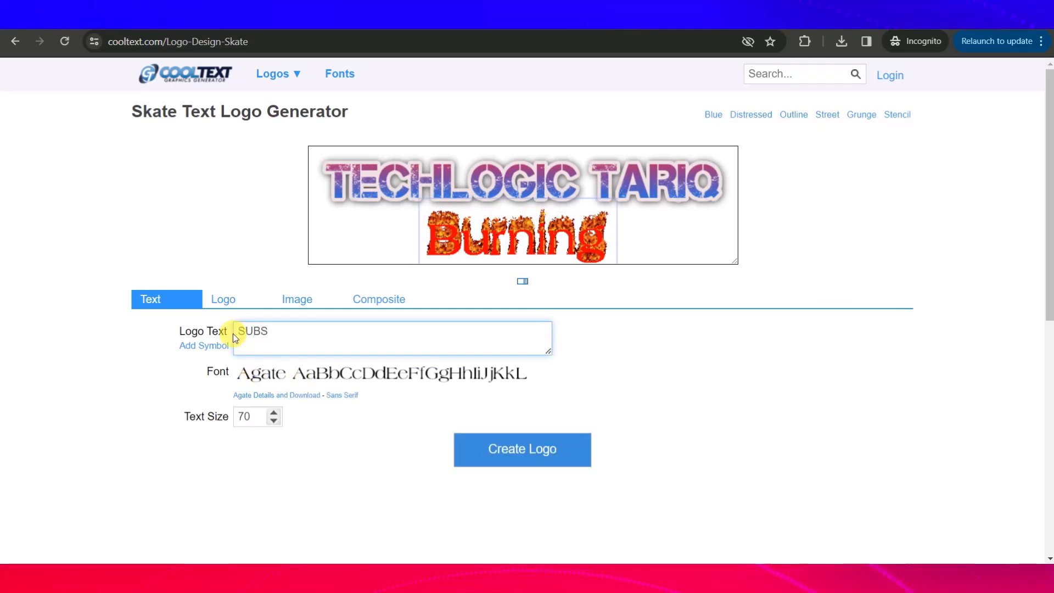
pyautogui.write('CRIBE')
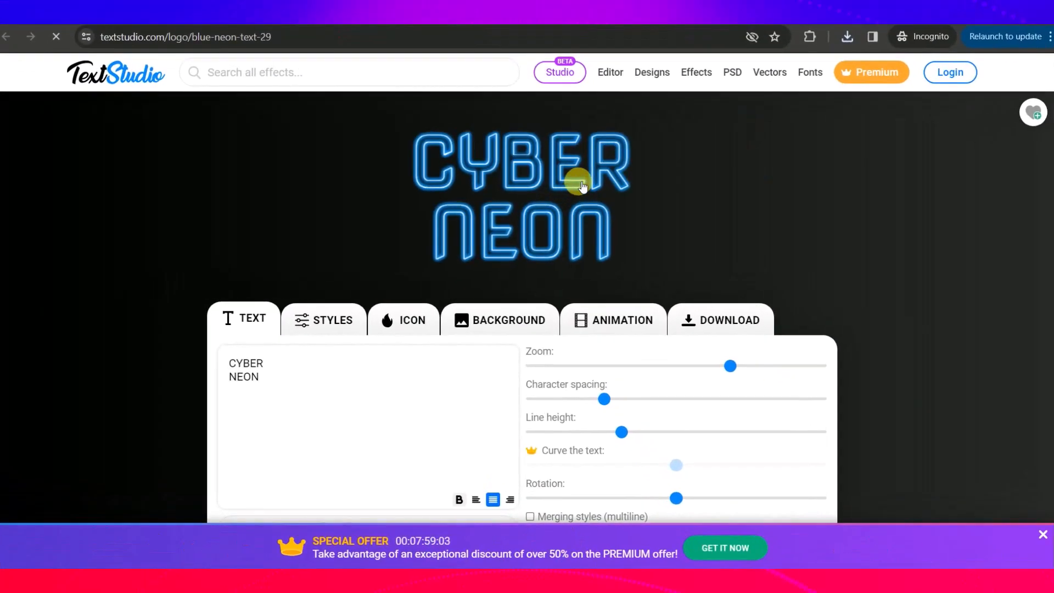
# Step: On TextStudio's blue neon design, replace the two-line sample text with "TECHLOGIC" above "TARIQ"
pyautogui.doubleClick(240, 364)
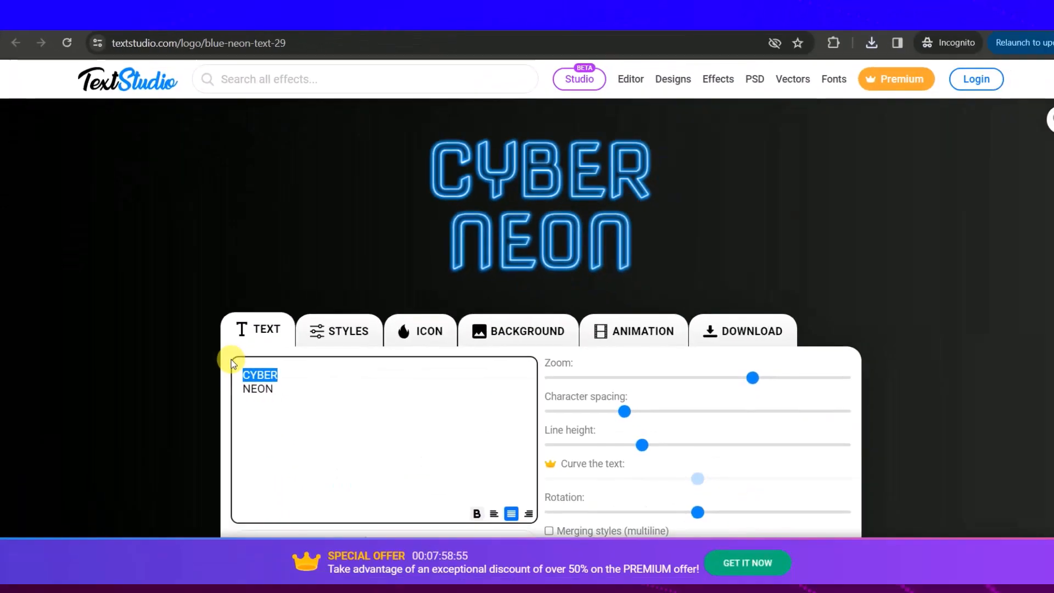
pyautogui.write('TECHLOGIC')
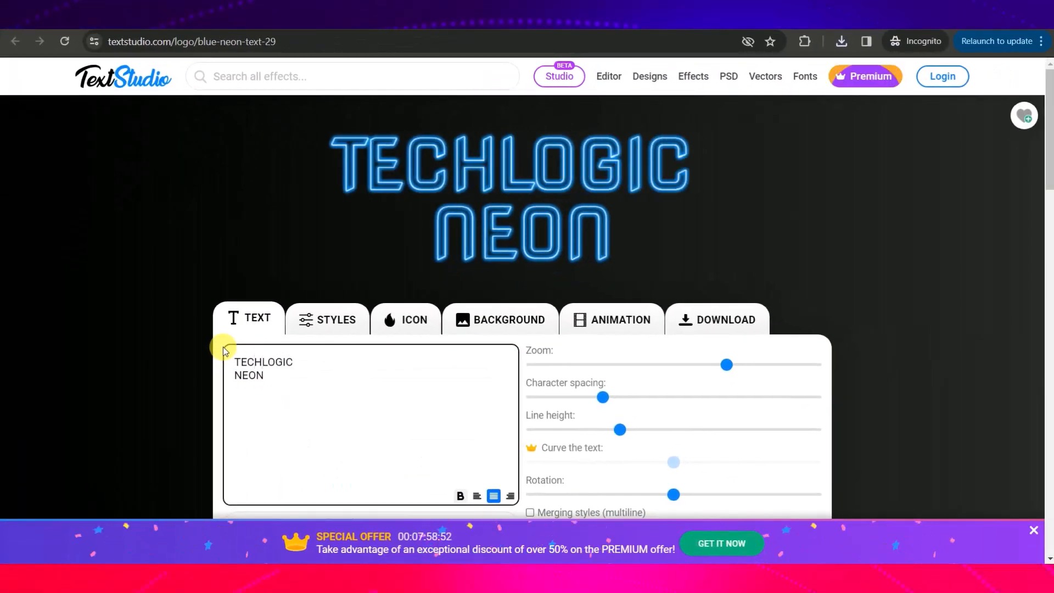
pyautogui.doubleClick(252, 376)
pyautogui.write('TARIQ')
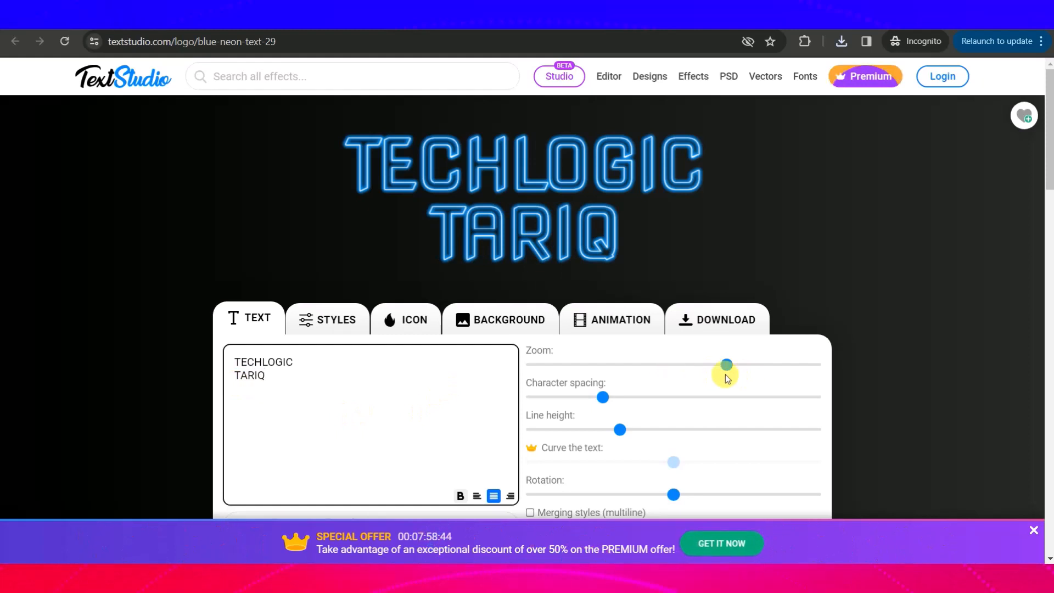
pyautogui.scroll(-1, 790, 415)
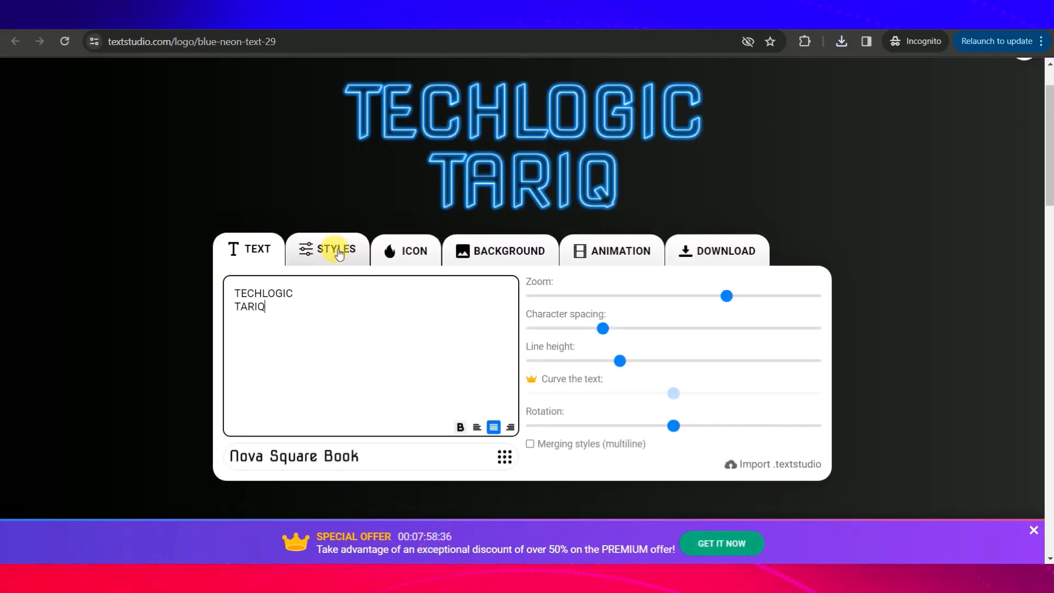
pyautogui.moveTo(673, 425)
pyautogui.mouseDown()
pyautogui.moveTo(811, 420)
pyautogui.moveTo(673, 425)
pyautogui.mouseUp()
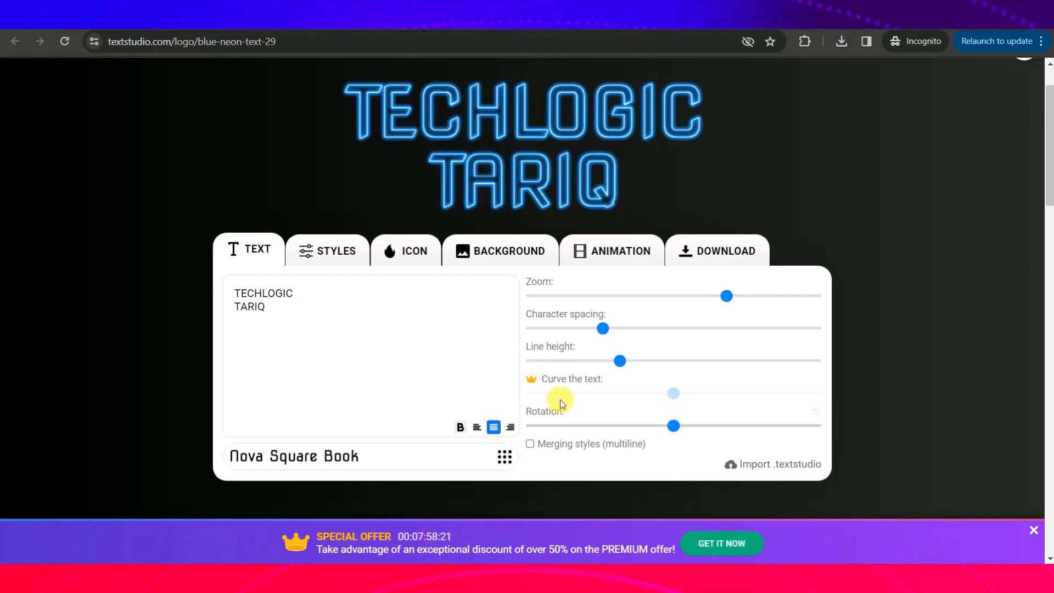
# Step: Tighten the line height between TECHLOGIC and TARIQ, and browse the popular fonts without choosing another one
pyautogui.moveTo(618, 361)
pyautogui.mouseDown()
pyautogui.moveTo(666, 362)
pyautogui.moveTo(497, 360)
pyautogui.moveTo(748, 361)
pyautogui.moveTo(603, 361)
pyautogui.mouseUp()
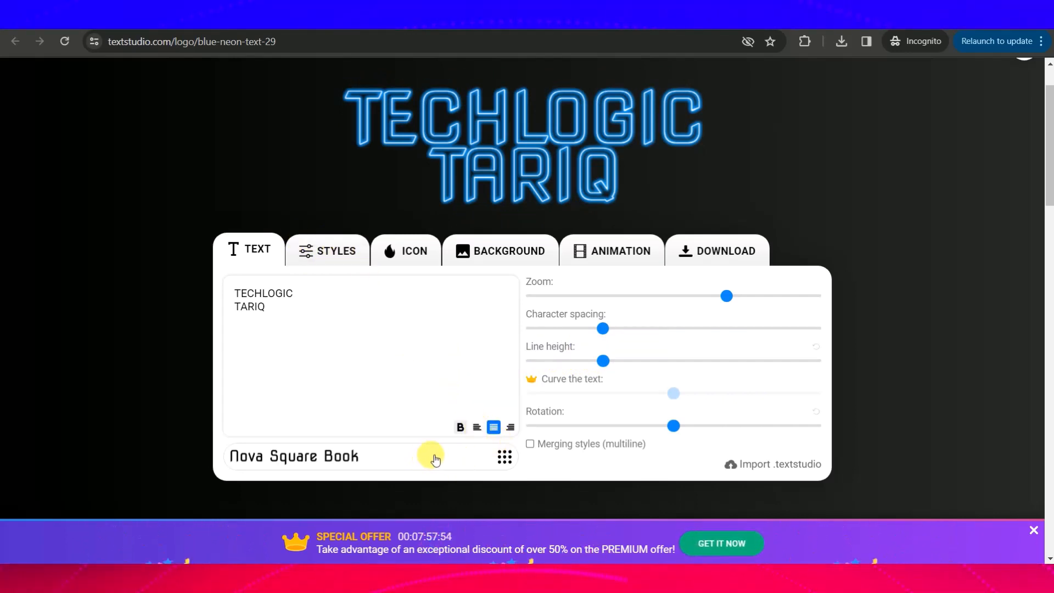
pyautogui.click(504, 456)
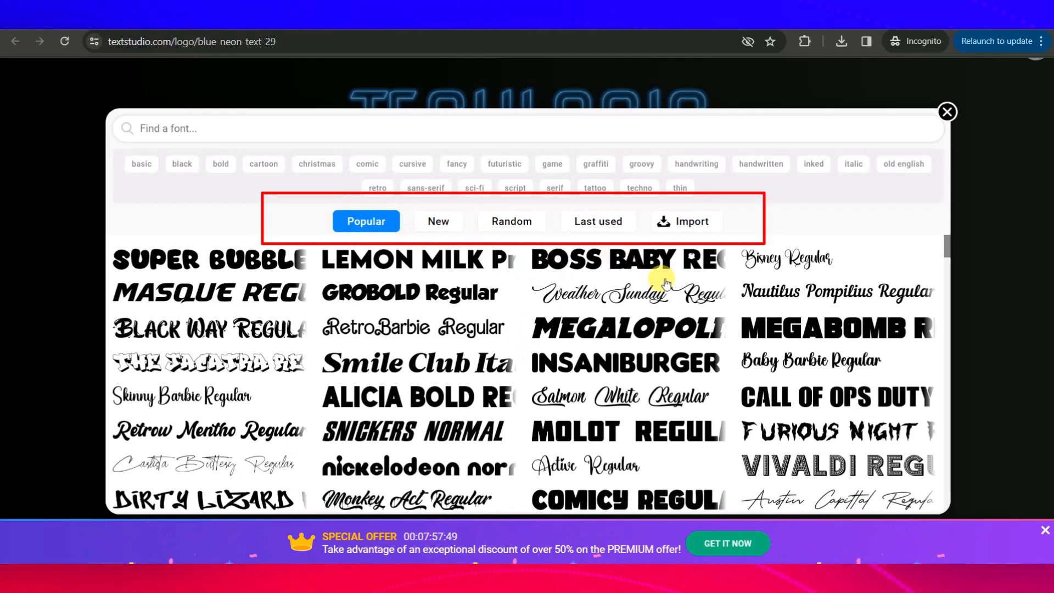
pyautogui.scroll(-10, 664, 411)
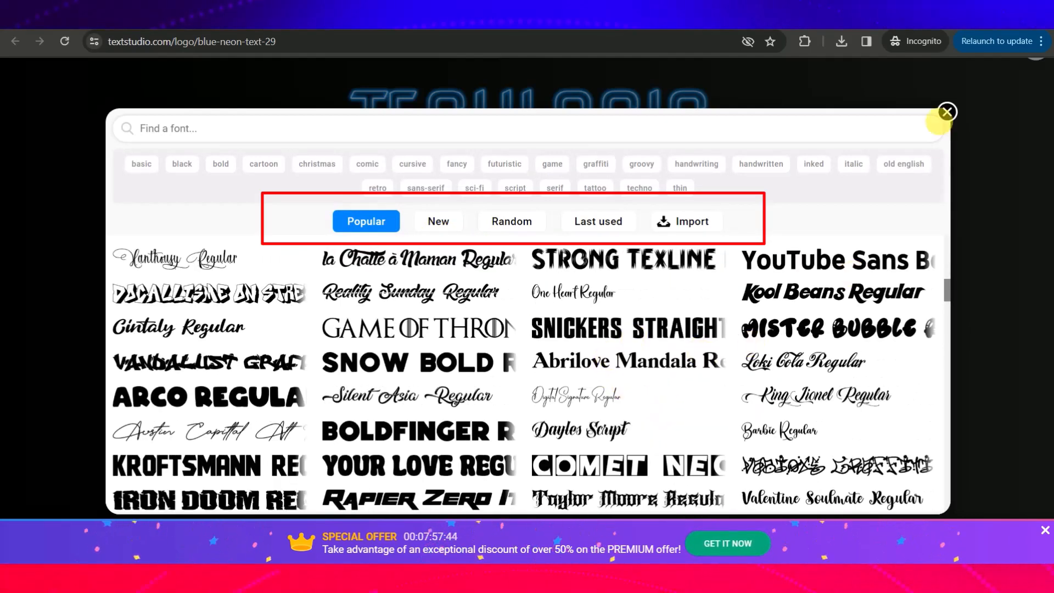
pyautogui.click(946, 112)
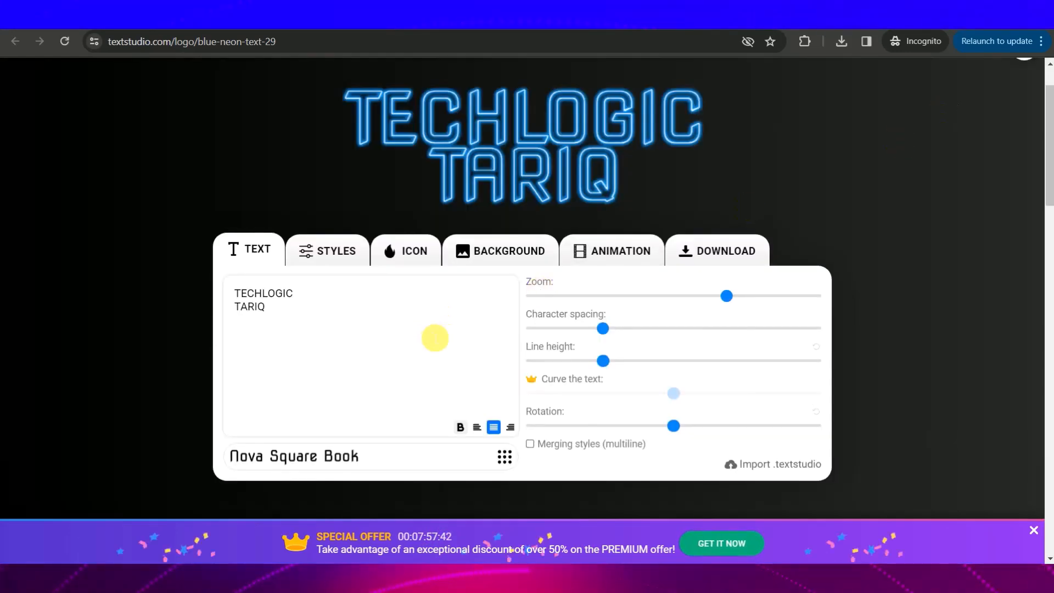
# Step: Enable the filling style for the neon text and set its color to red #C42626
pyautogui.click(340, 250)
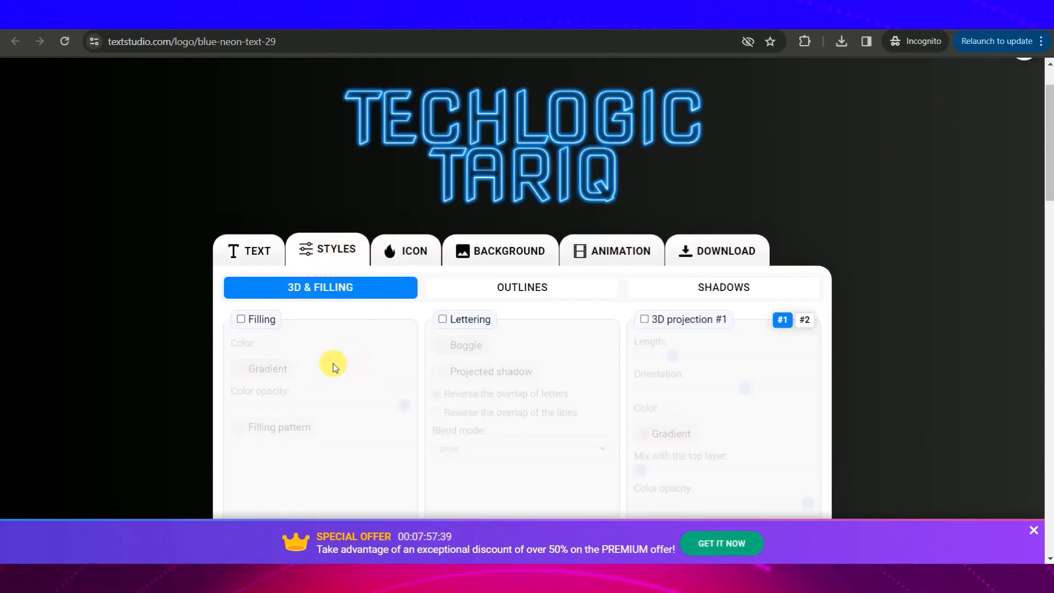
pyautogui.click(241, 319)
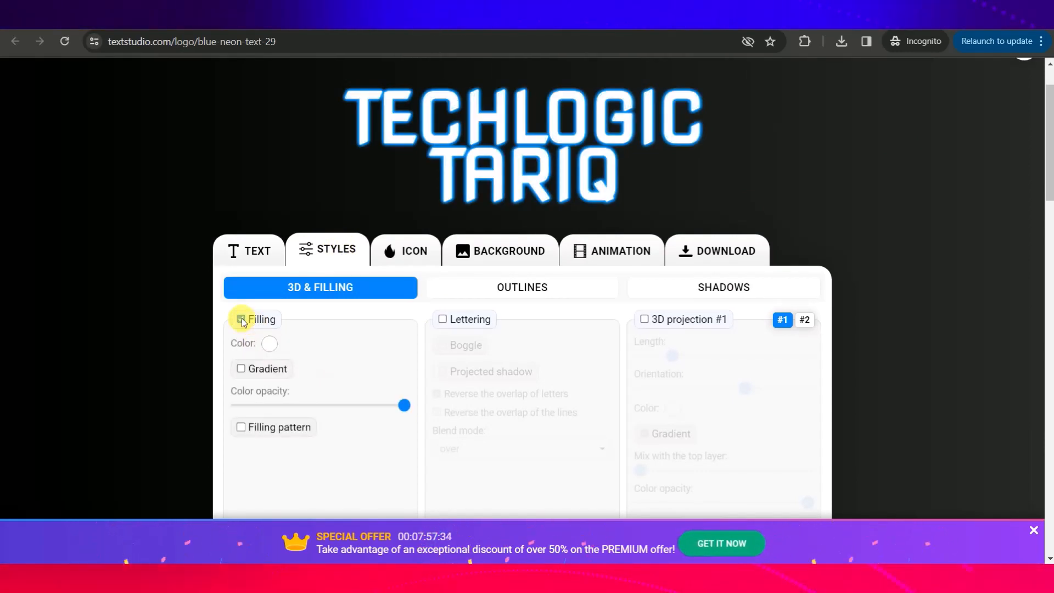
pyautogui.click(241, 319)
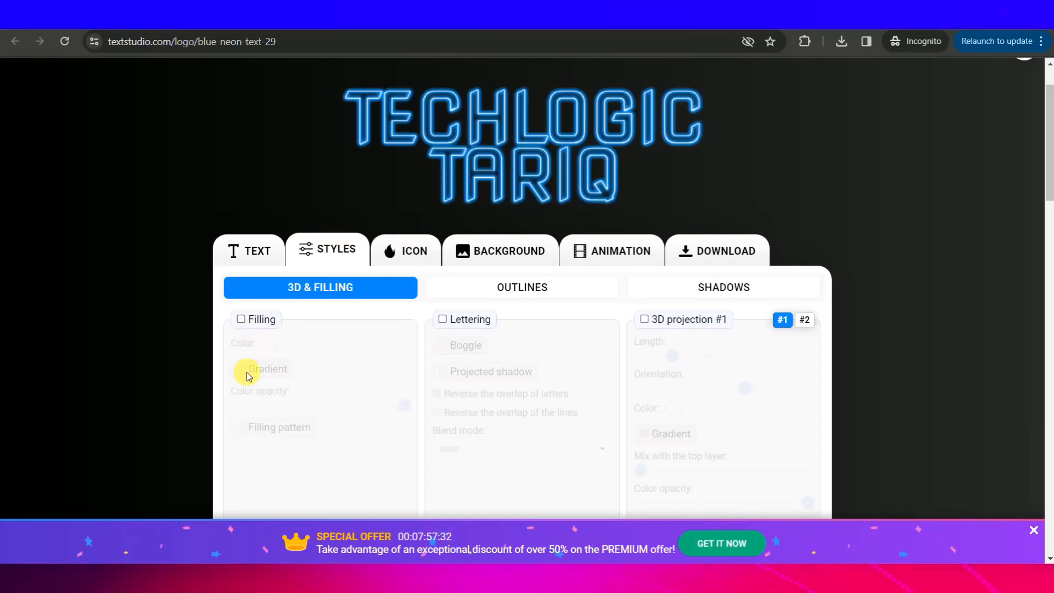
pyautogui.click(248, 330)
pyautogui.click(272, 346)
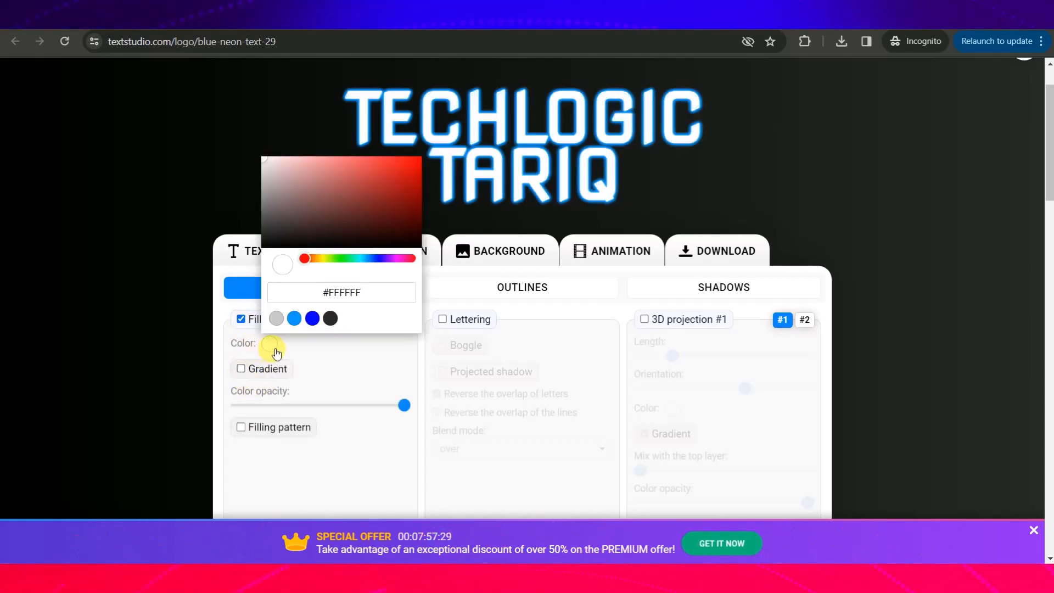
pyautogui.click(390, 178)
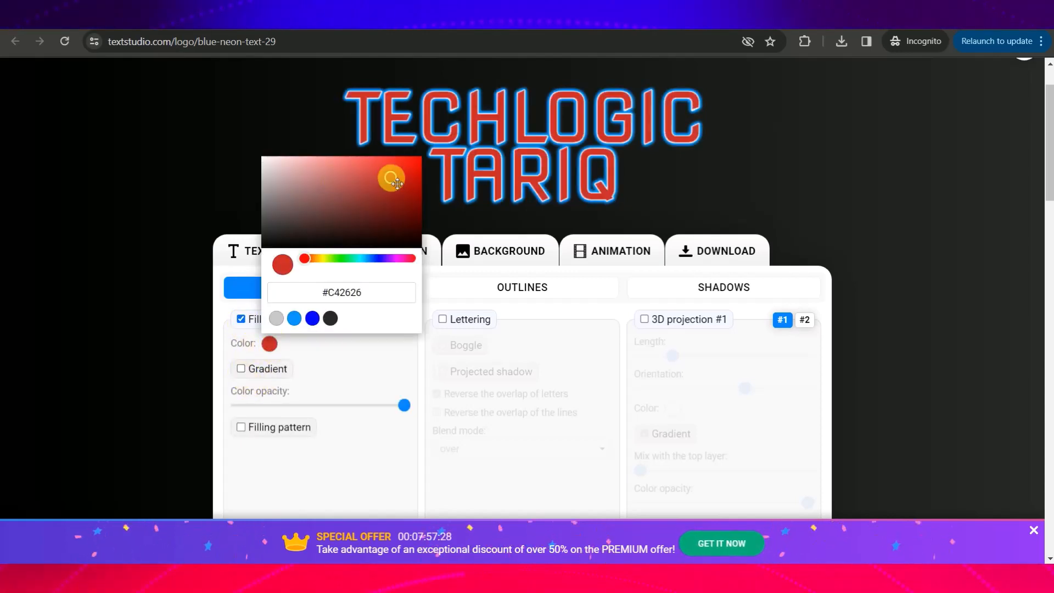
pyautogui.click(225, 192)
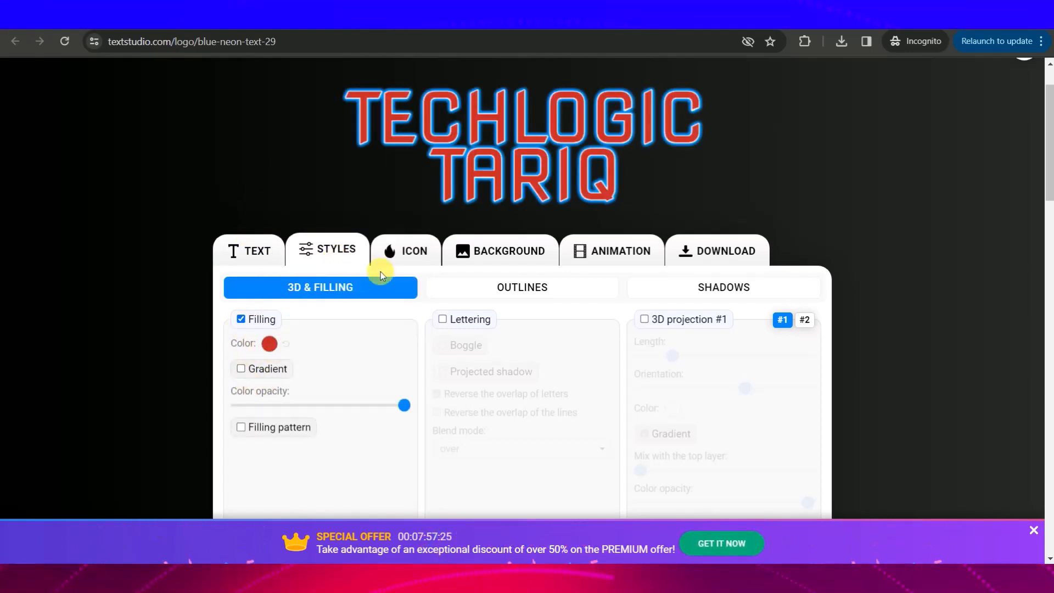
# Step: Try a gradient on the text's filling and look at the icon options, leaving both unused
pyautogui.click(241, 369)
pyautogui.click(248, 369)
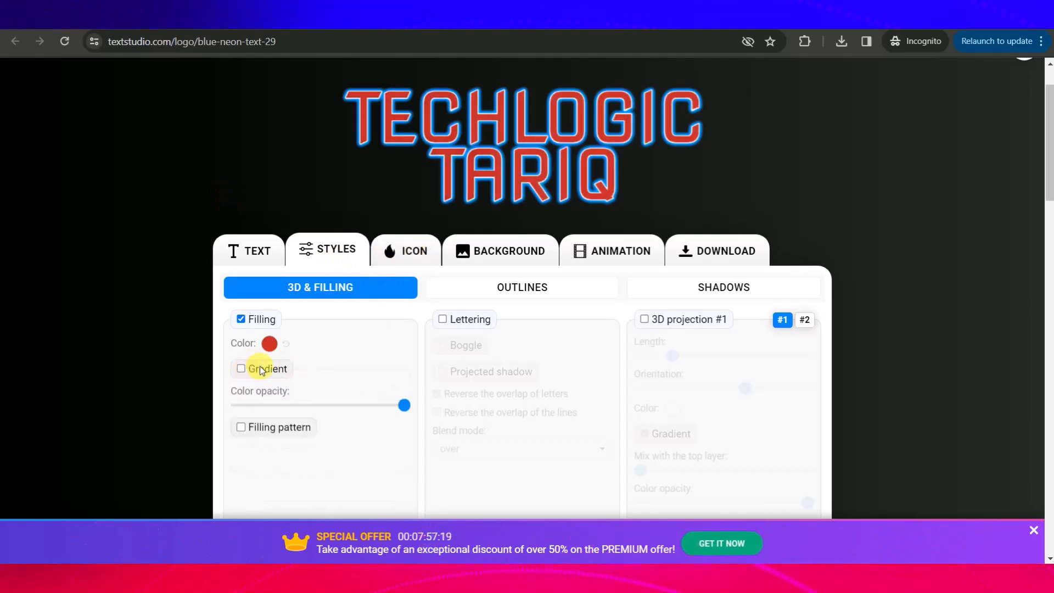
pyautogui.click(421, 252)
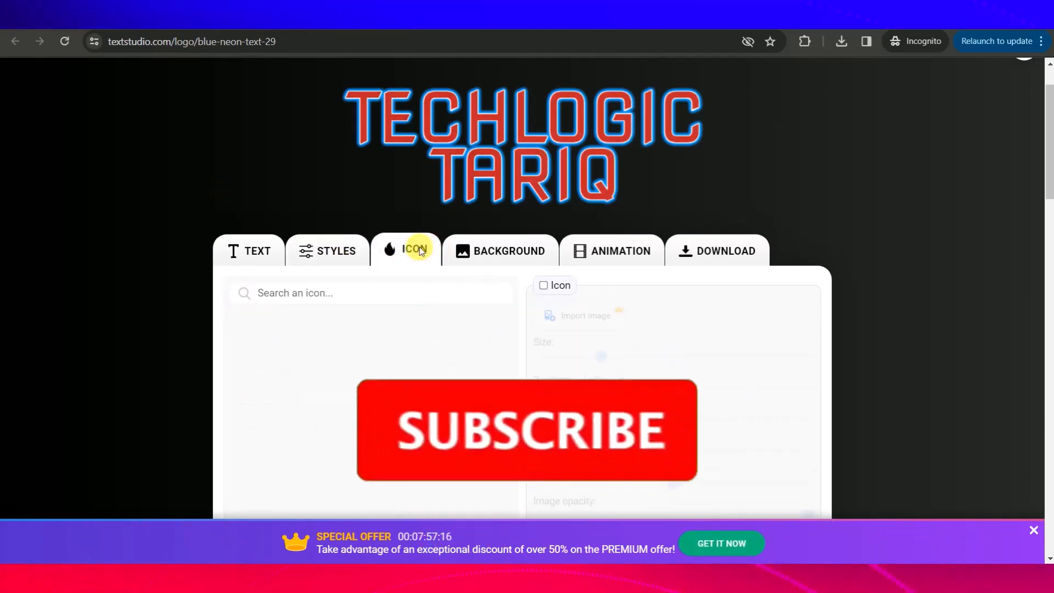
pyautogui.click(318, 249)
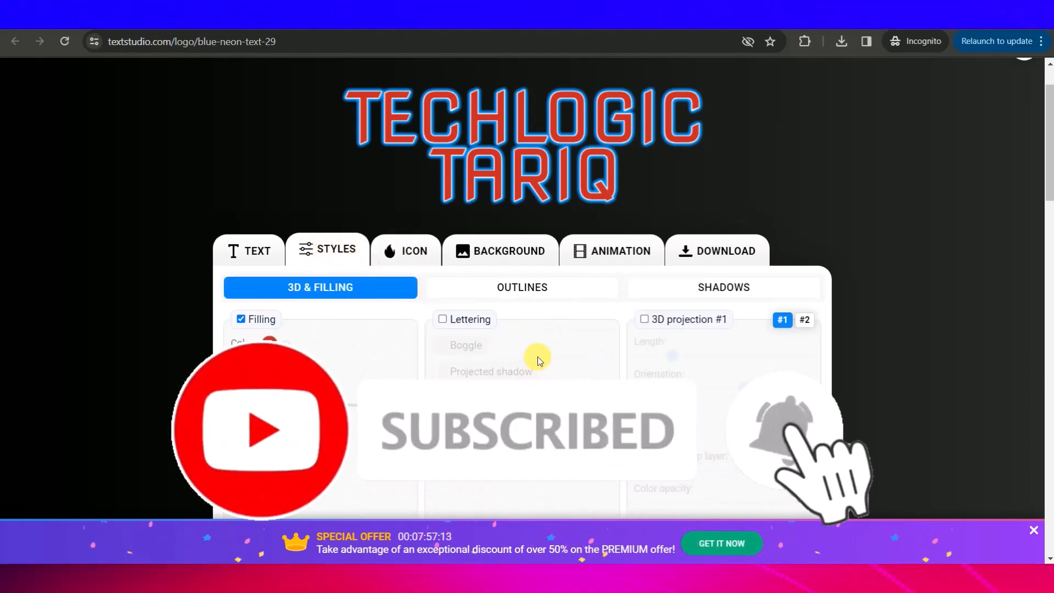